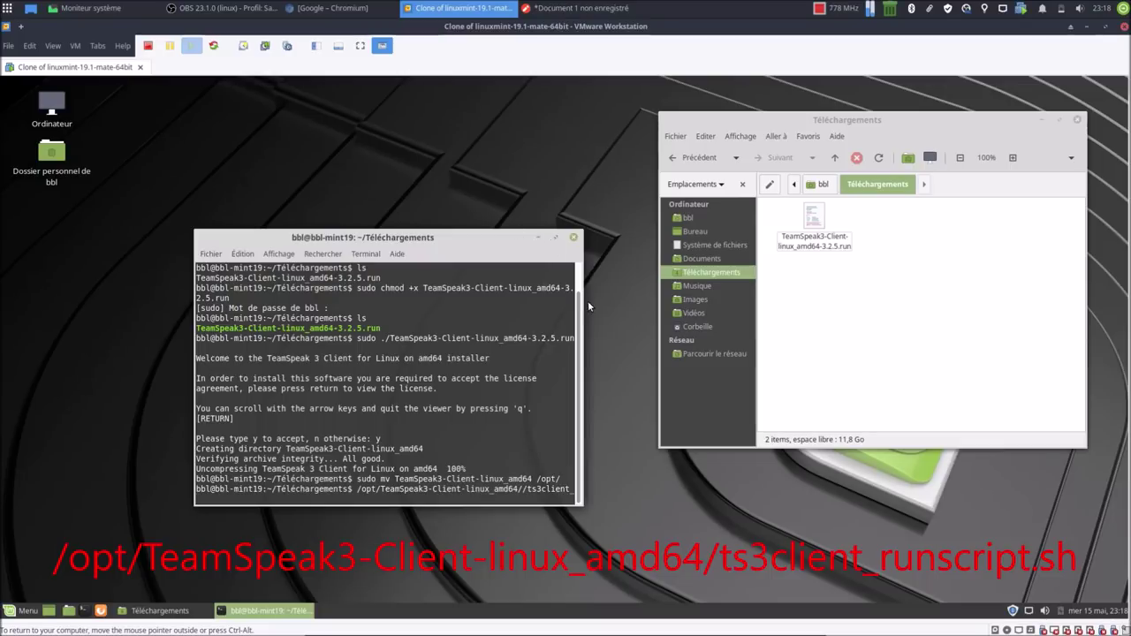
Step: Widen the terminal window and launch the TeamSpeak client by completing the command path with ts3client_runscript.sh
left_click_drag(583, 297, 658, 300)
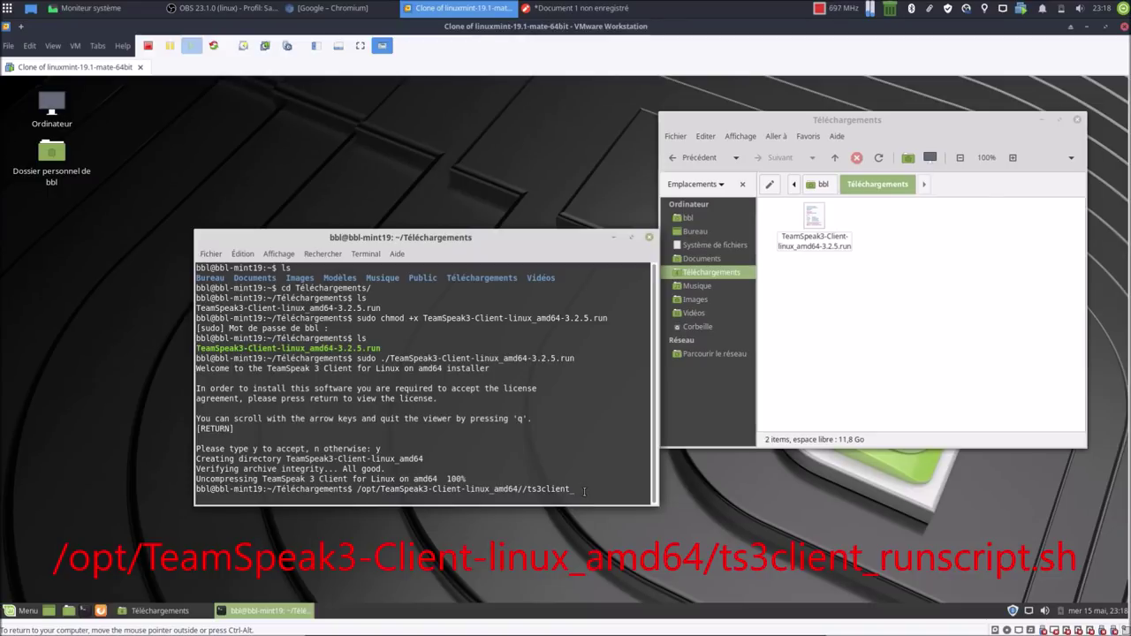
type("runscript.sh")
key("Return")
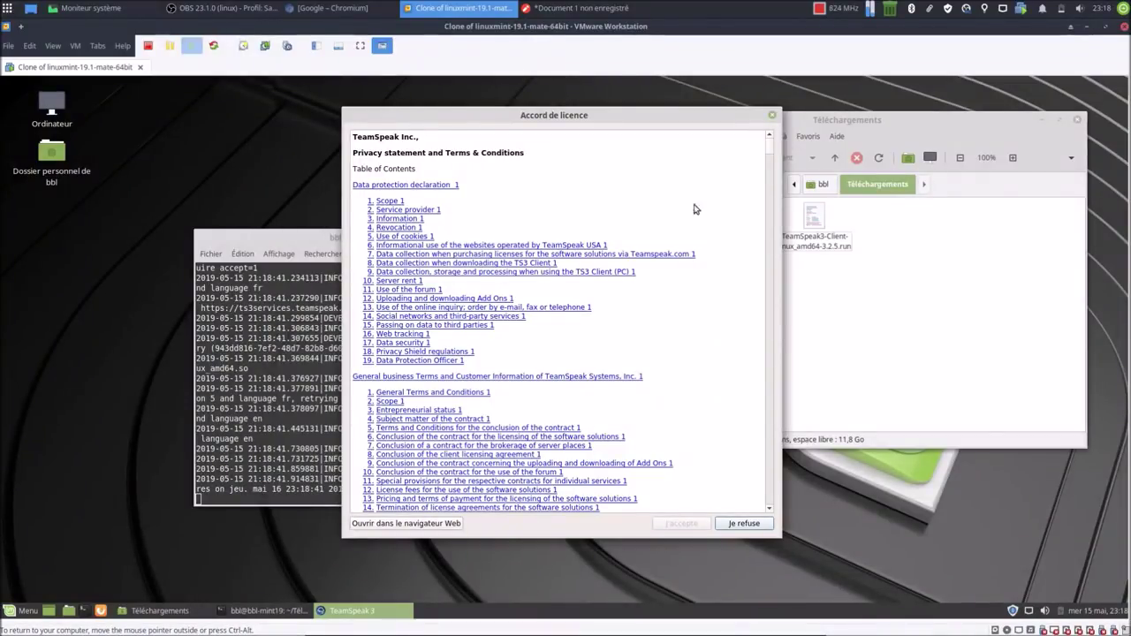
Step: Read through and accept the TeamSpeak licence agreement, and continue past the myTeamSpeak introduction
left_click_drag(769, 149, 789, 544)
left_click(678, 523)
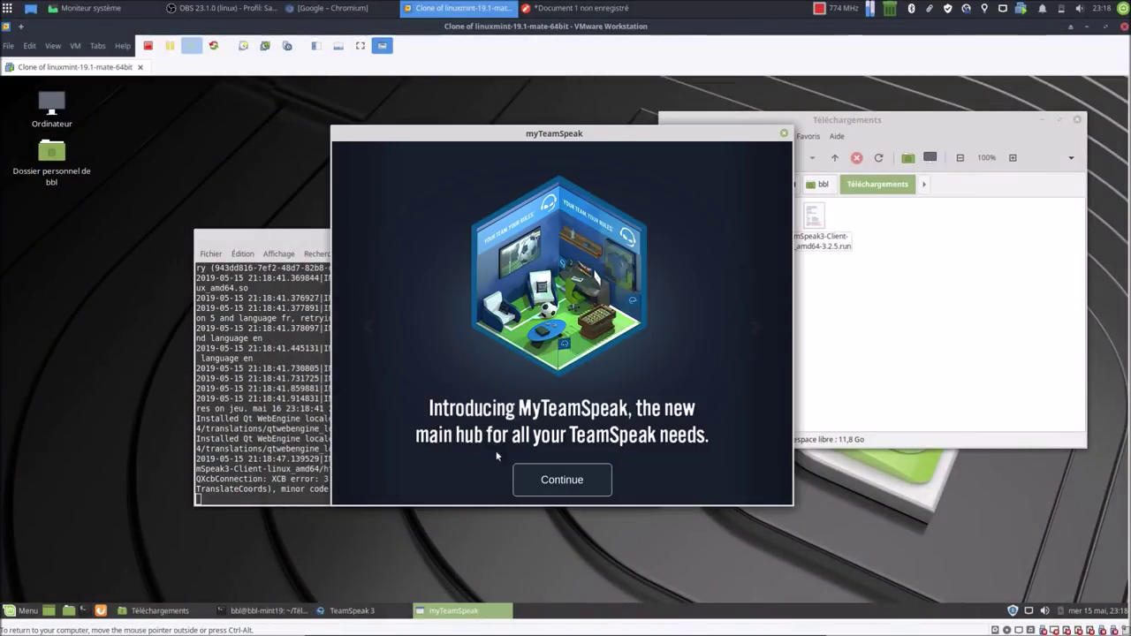
left_click(554, 487)
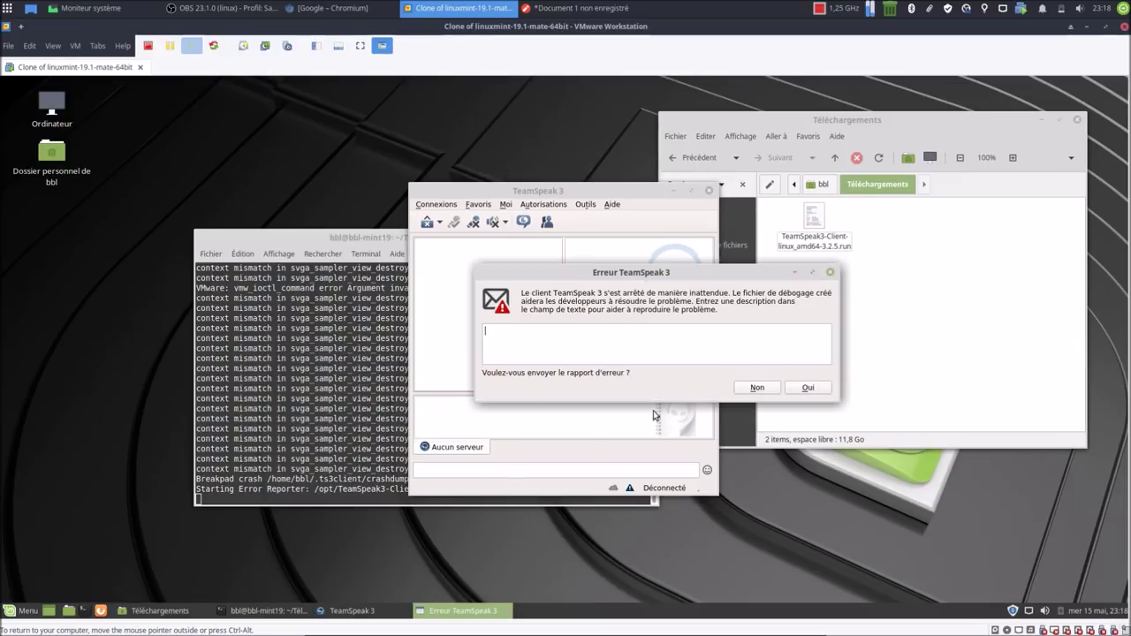
Step: Decline sending the TeamSpeak error report and force the unresponsive client to quit
left_click(745, 390)
left_click_drag(568, 198, 664, 234)
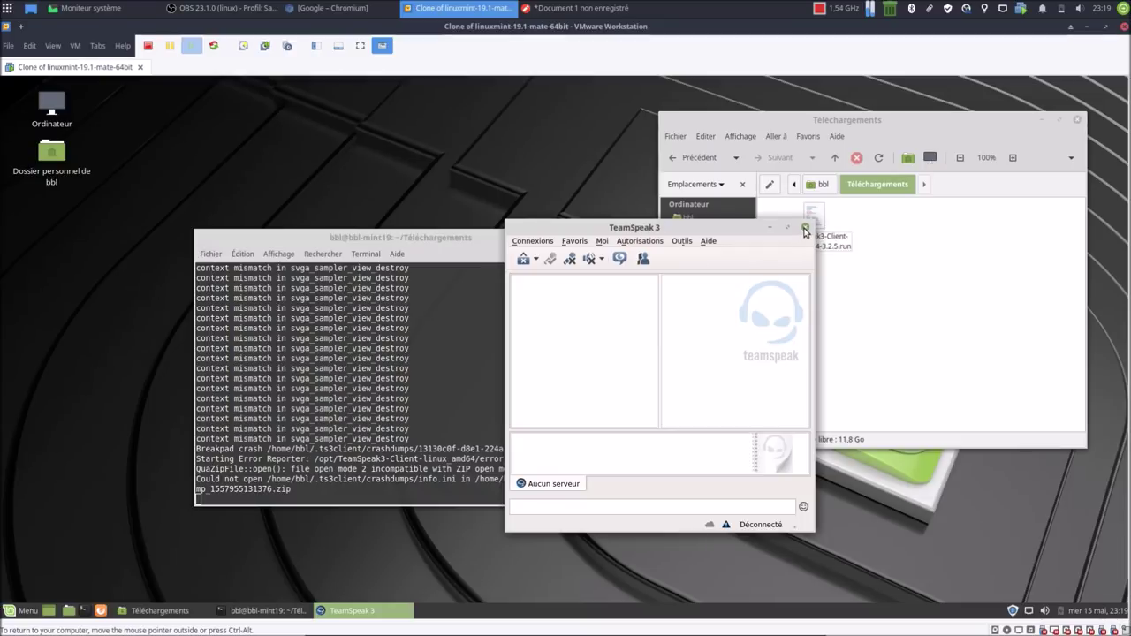
left_click_drag(548, 229, 169, 238)
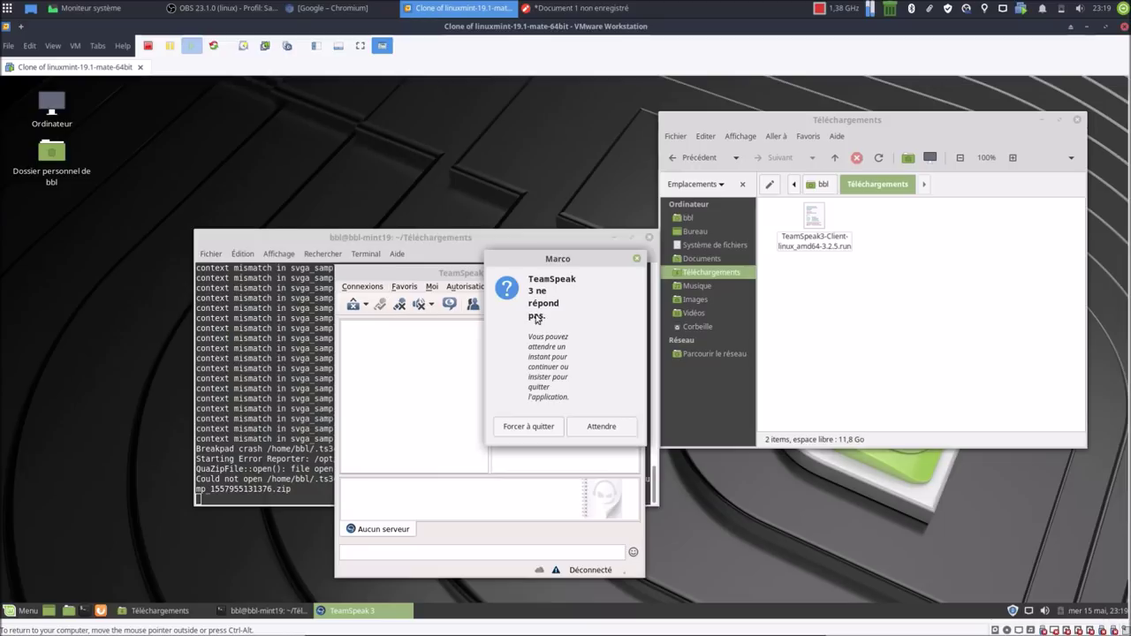
left_click(529, 425)
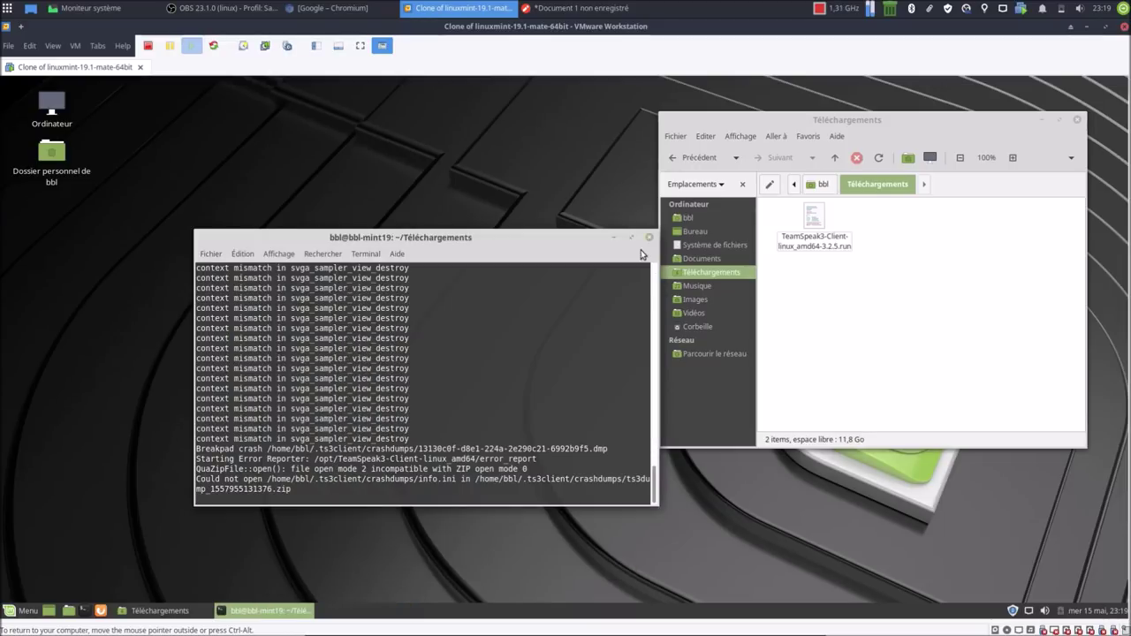
Step: Close the terminal window, confirming despite the process still running in it
left_click_drag(594, 238, 598, 181)
left_click(652, 180)
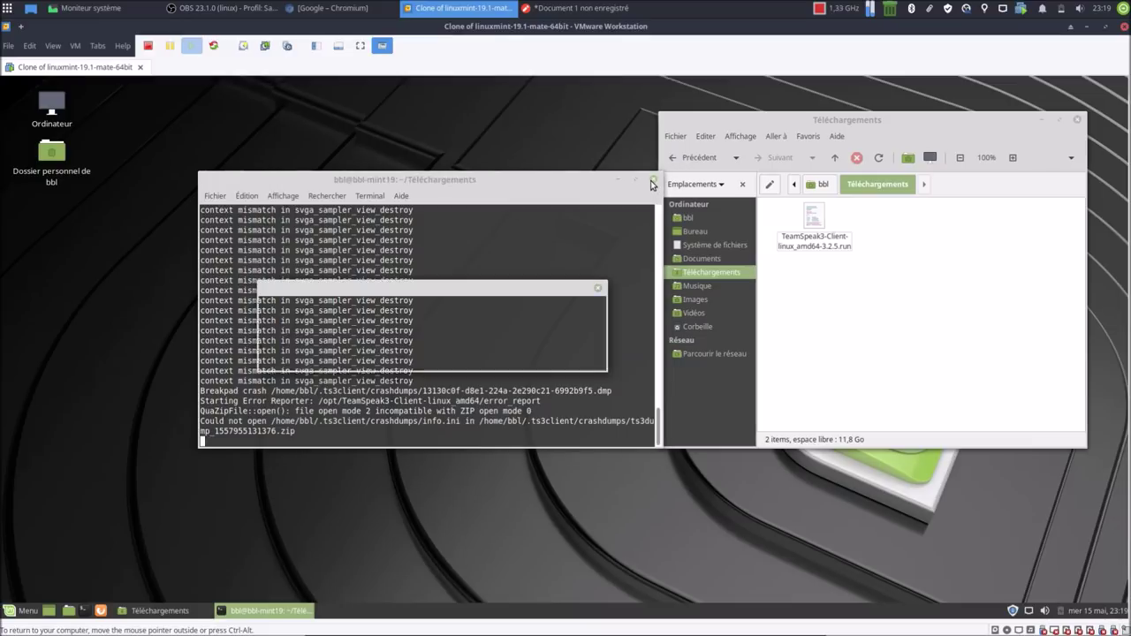
left_click(488, 357)
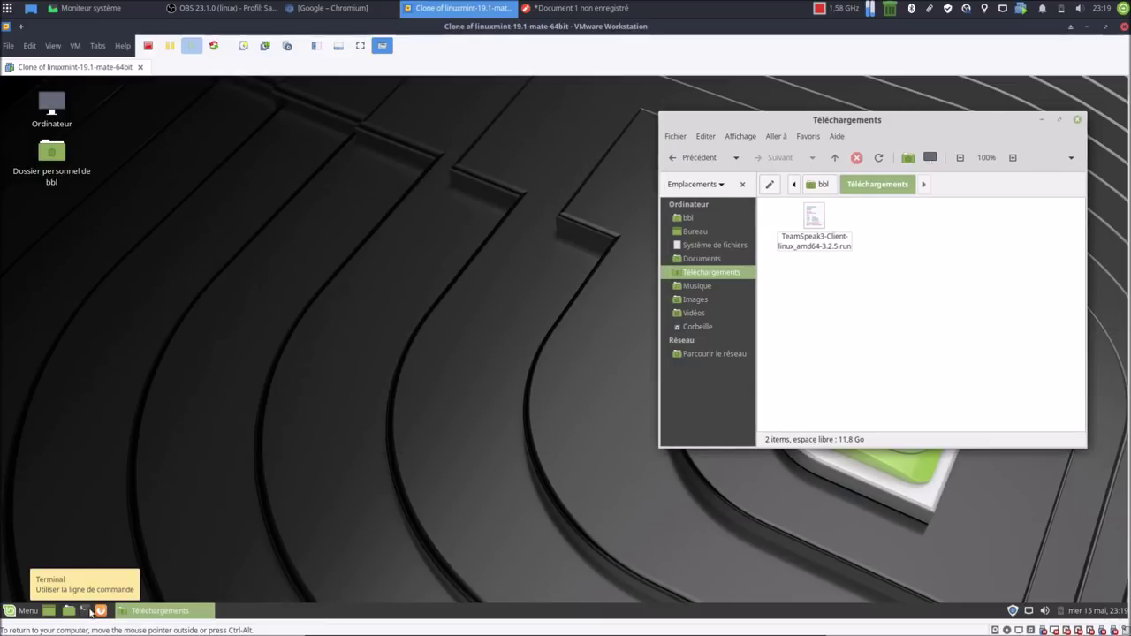
Step: Search the application menu for "team", clear the search and close the menu
left_click(15, 614)
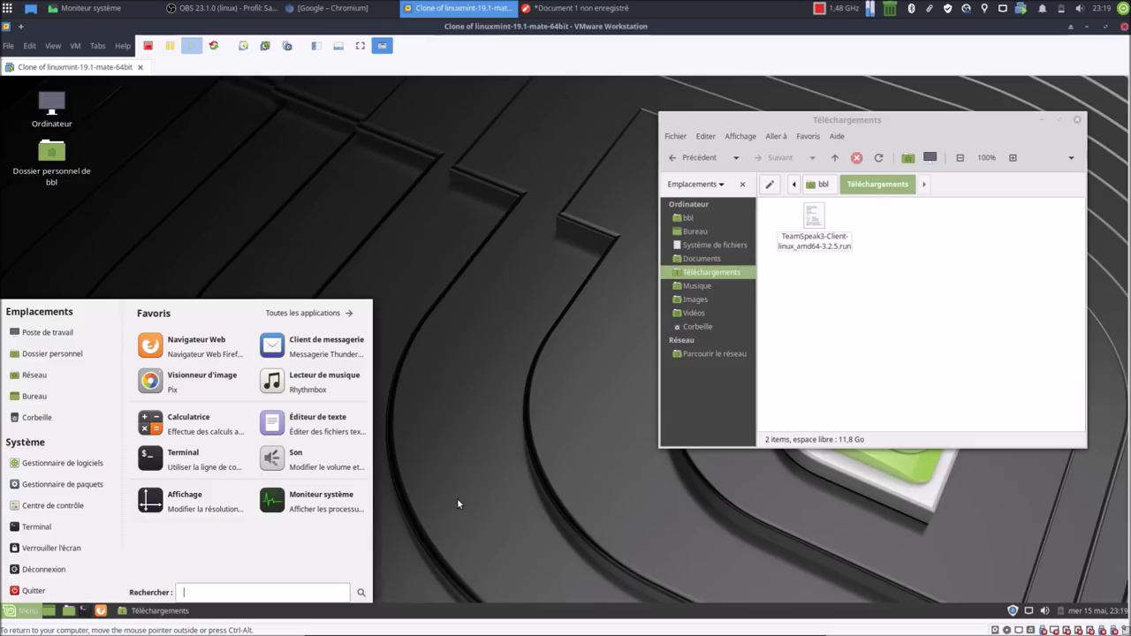
type("team")
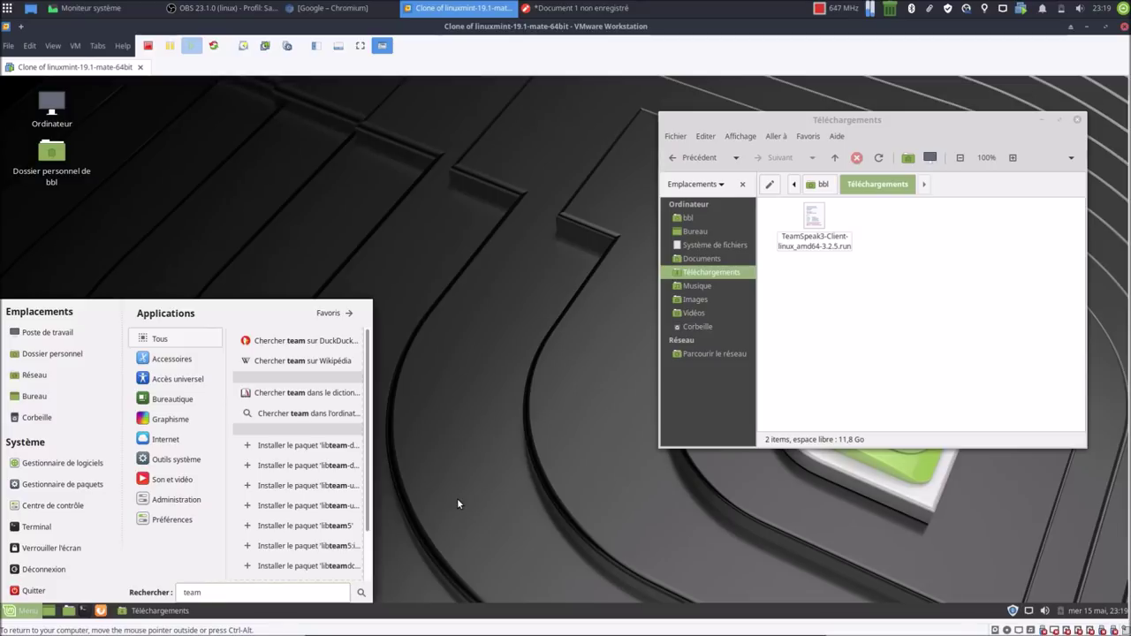
key("BackSpace")
key("BackSpace")
key("BackSpace")
key("BackSpace")
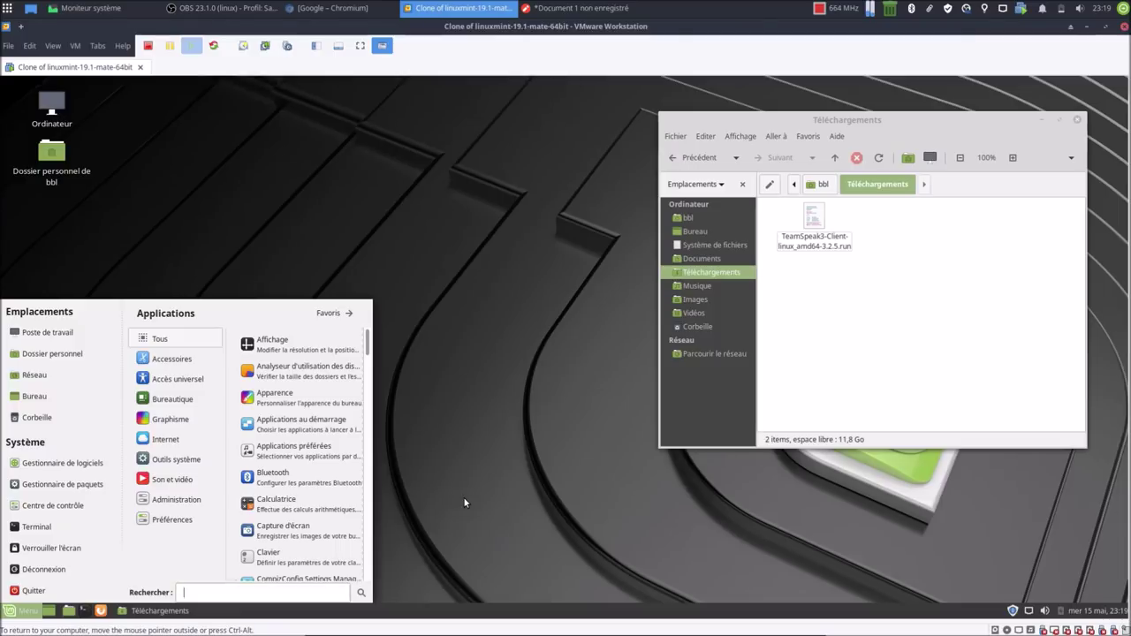
left_click(380, 566)
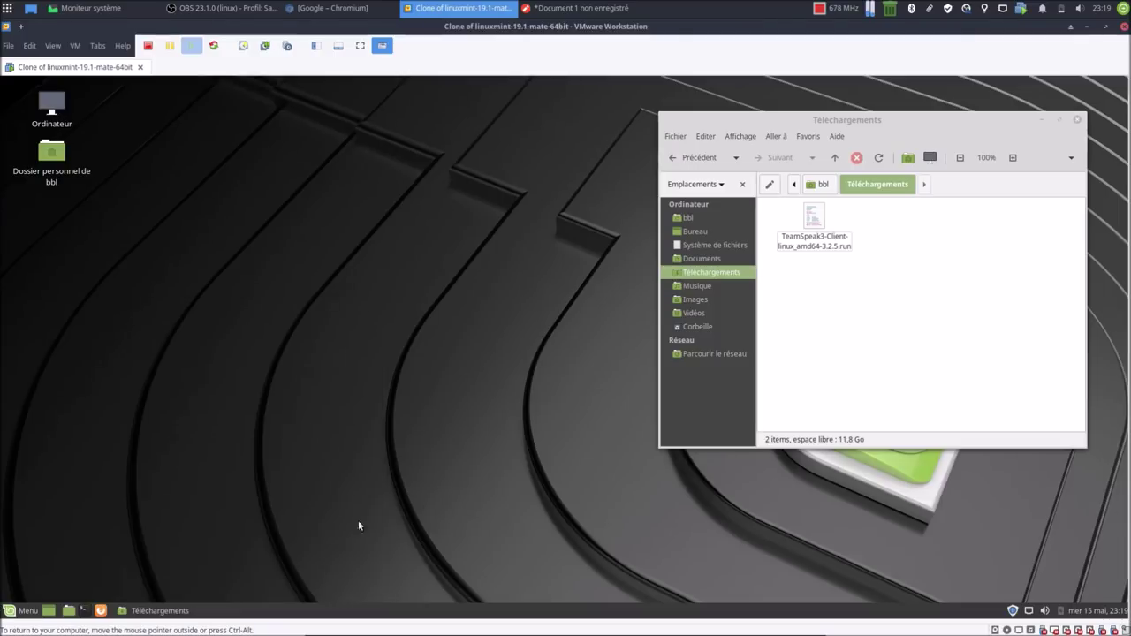
Step: Open the main menu editor from the Mint menu and move its window clear of the file manager
right_click(20, 618)
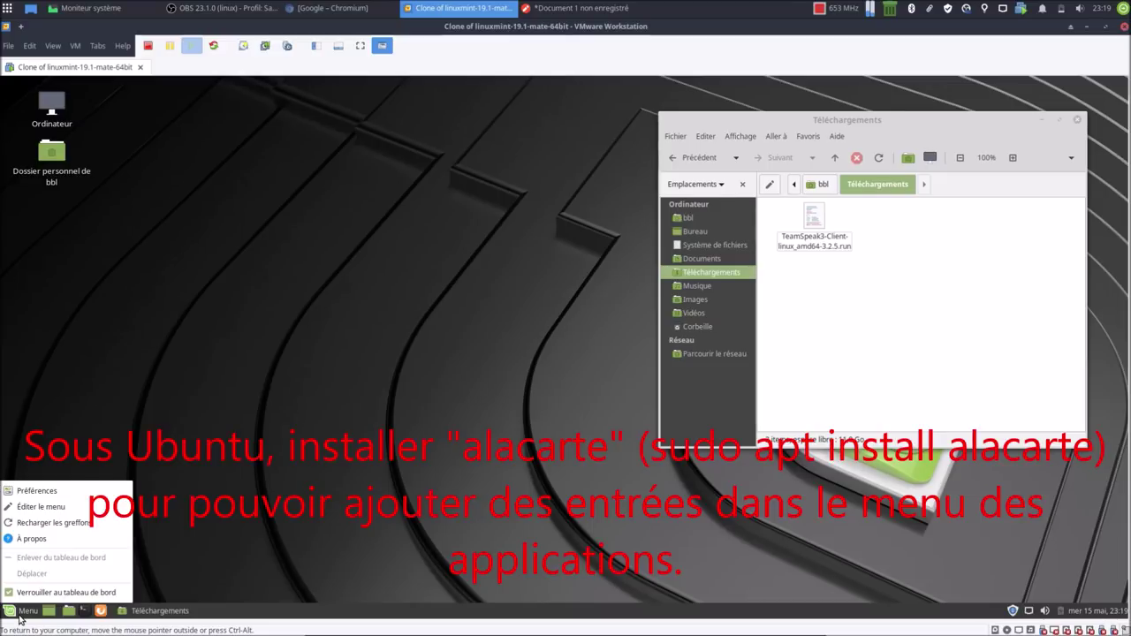
left_click(37, 508)
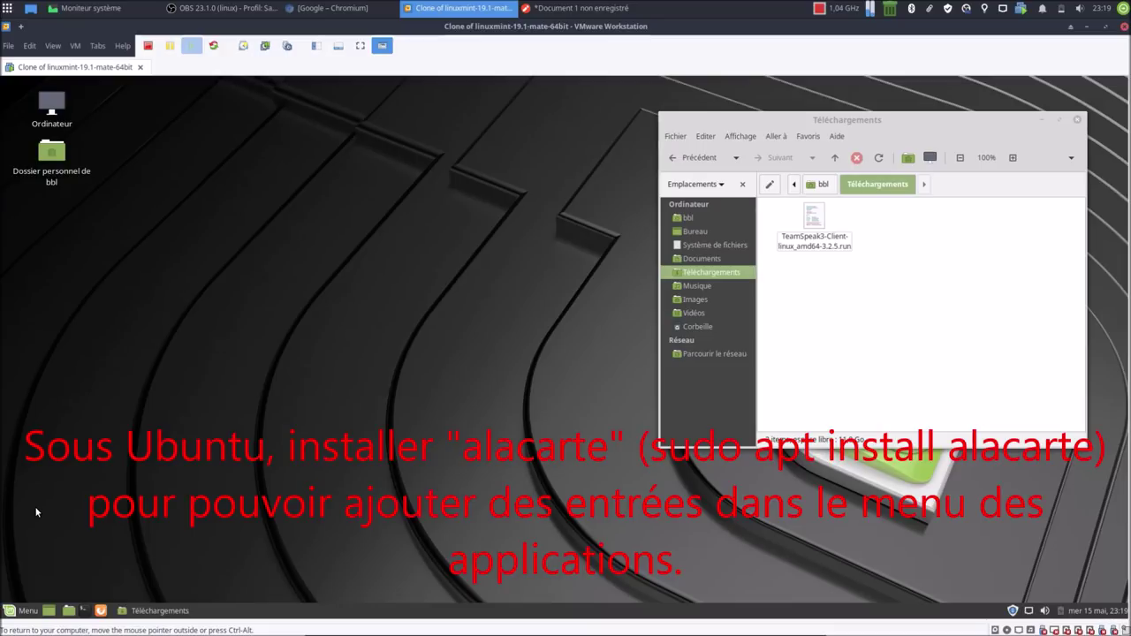
left_click_drag(413, 194, 271, 218)
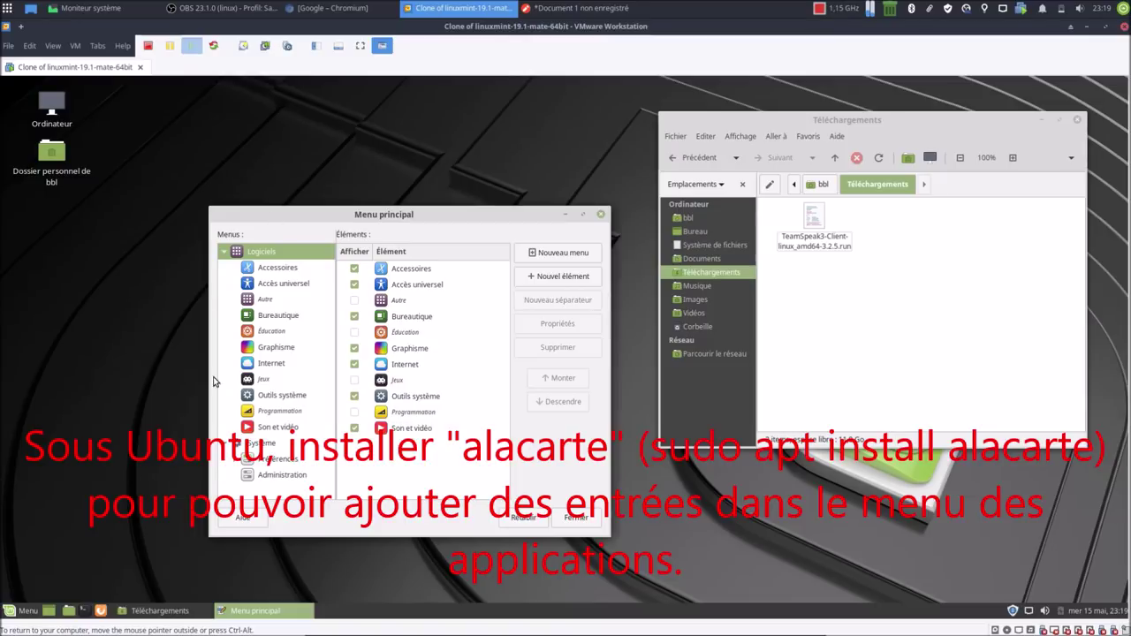
left_click(84, 610)
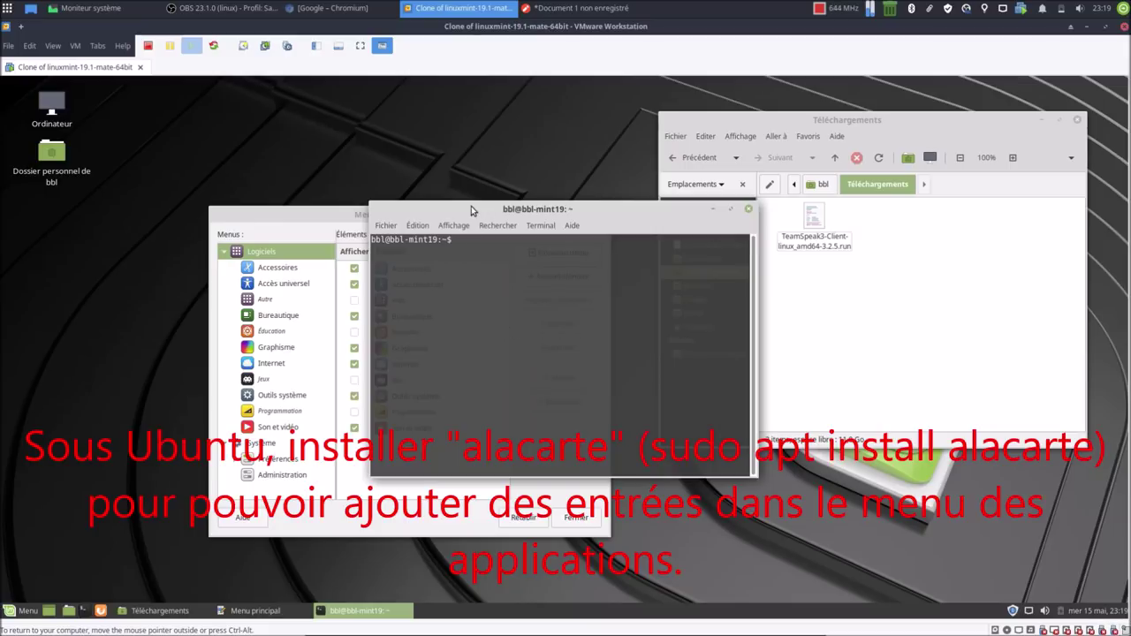
type("sudo apt install")
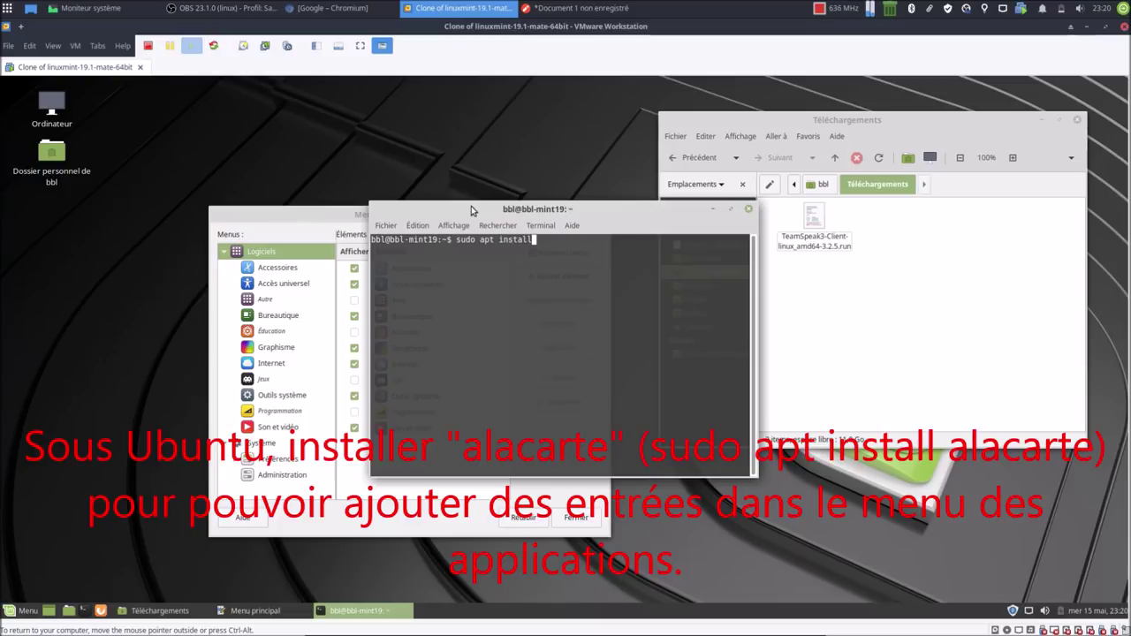
type(" alacarte")
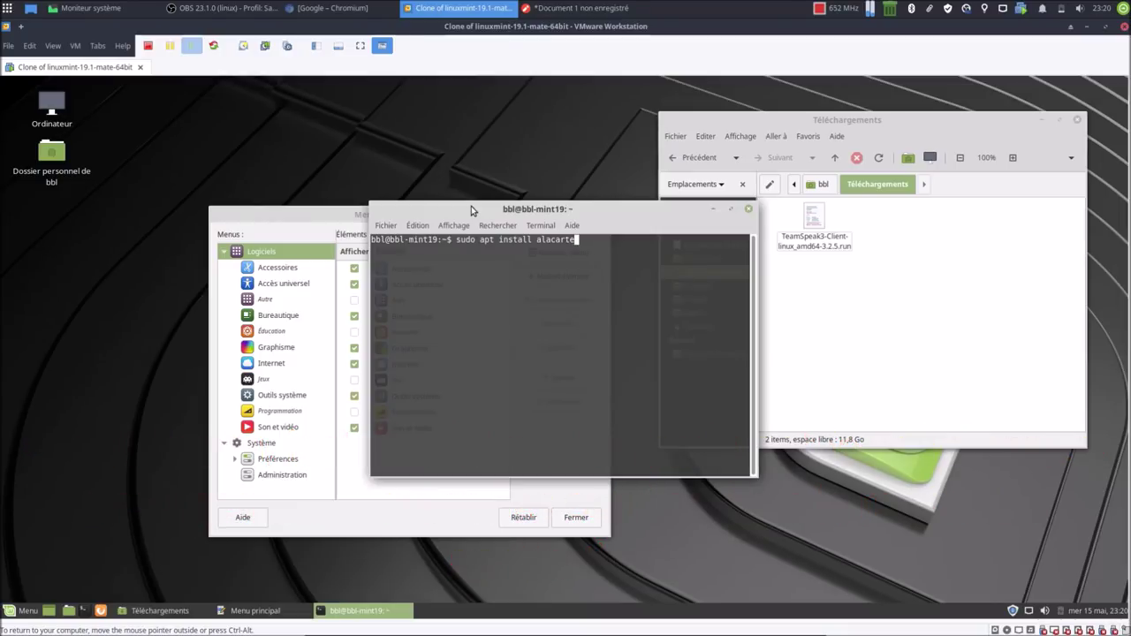
key("BackSpace")
key("BackSpace")
key("BackSpace")
key("BackSpace")
key("BackSpace")
key("BackSpace")
key("BackSpace")
key("BackSpace")
key("BackSpace")
key("BackSpace")
key("BackSpace")
key("BackSpace")
key("BackSpace")
key("BackSpace")
key("BackSpace")
key("BackSpace")
key("BackSpace")
key("BackSpace")
key("BackSpace")
key("BackSpace")
key("BackSpace")
key("BackSpace")
key("BackSpace")
key("BackSpace")
key("BackSpace")
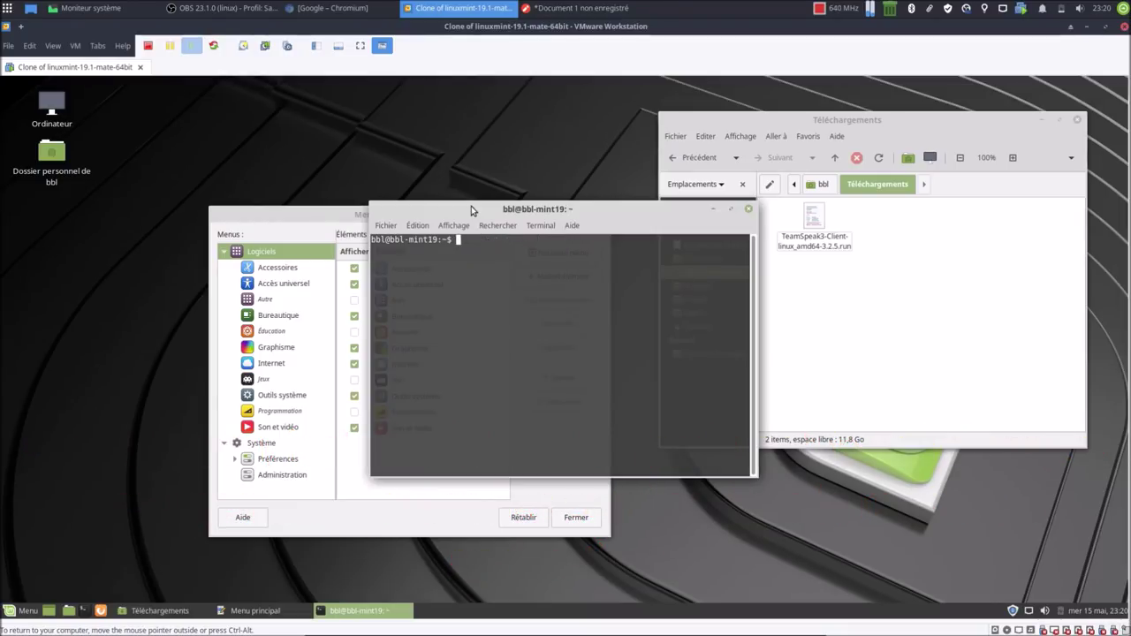
left_click(746, 209)
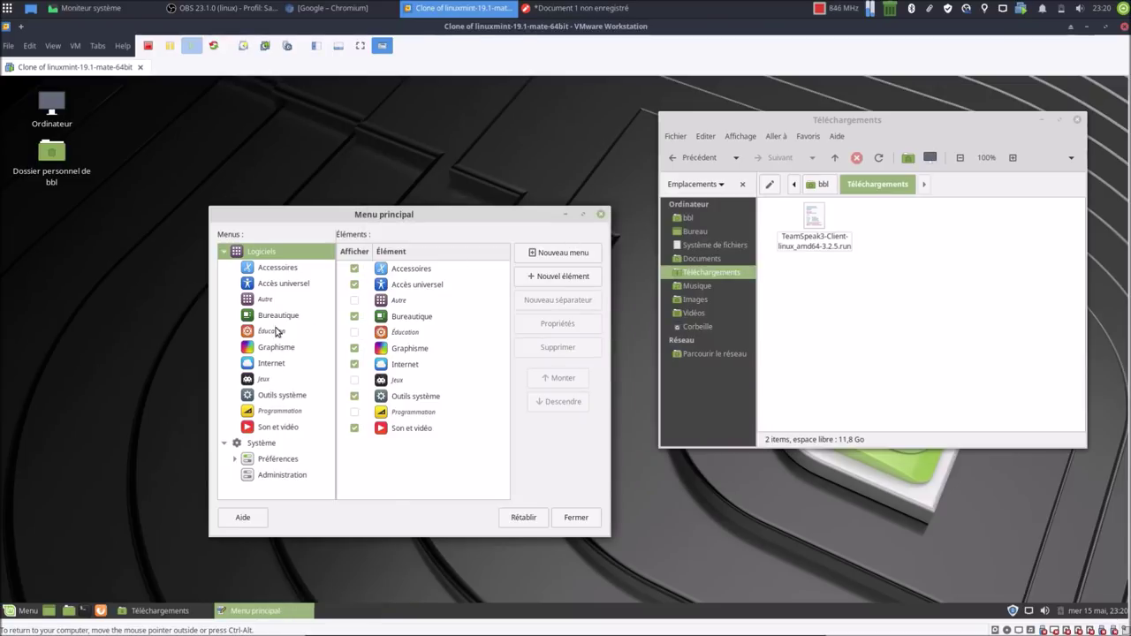
Step: Create a new application launcher in the Internet category and name it "TeamSpeak 3"
left_click(265, 364)
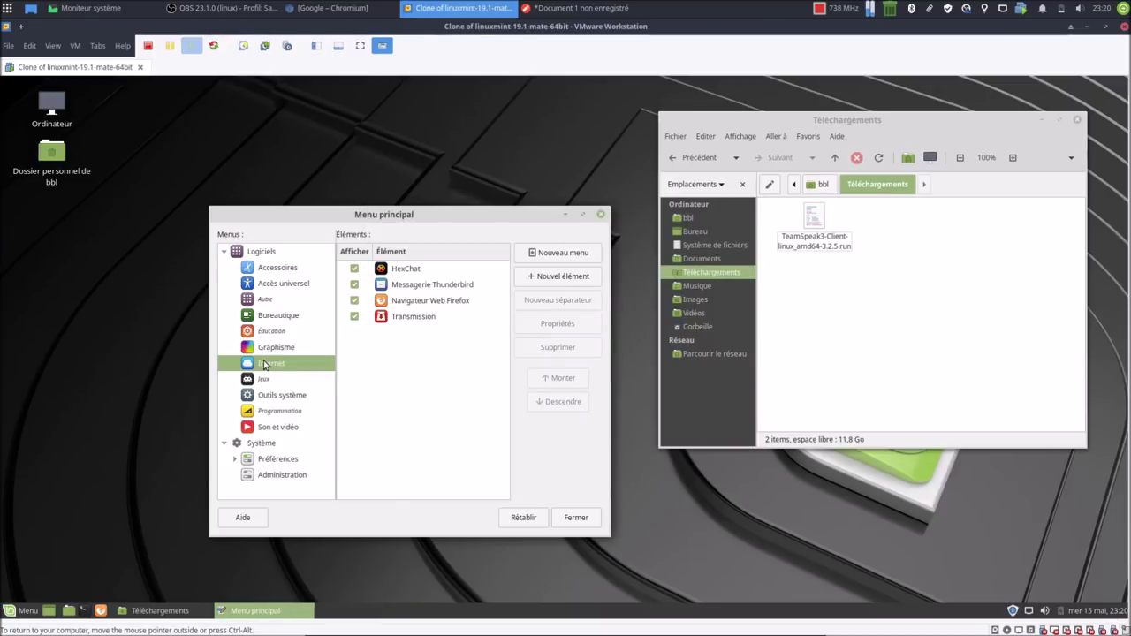
left_click(583, 276)
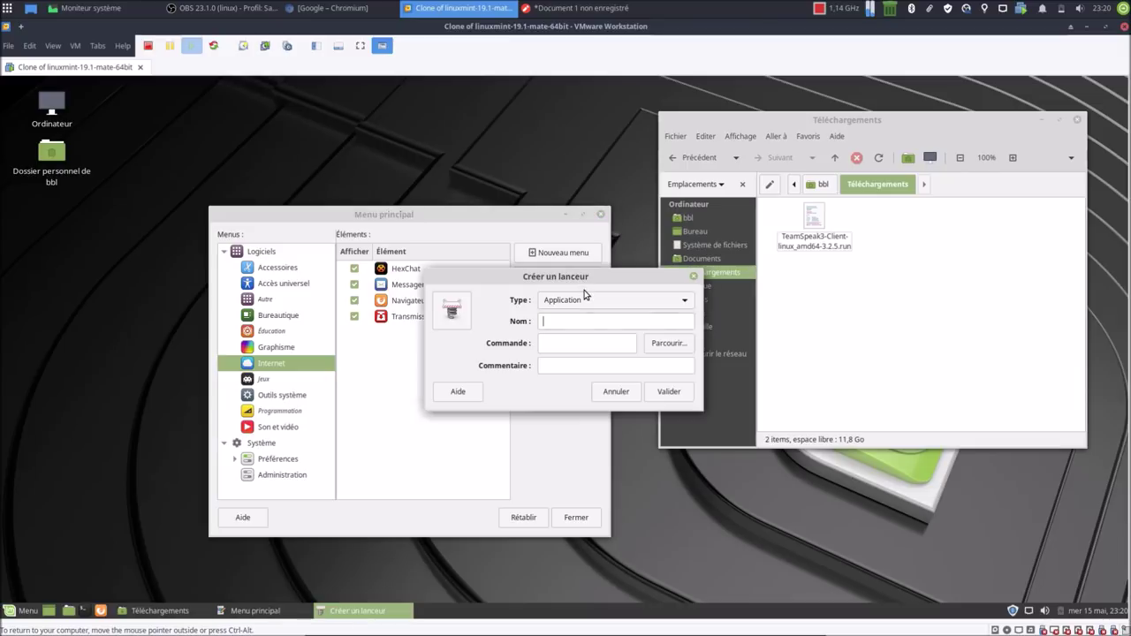
left_click_drag(579, 273, 463, 301)
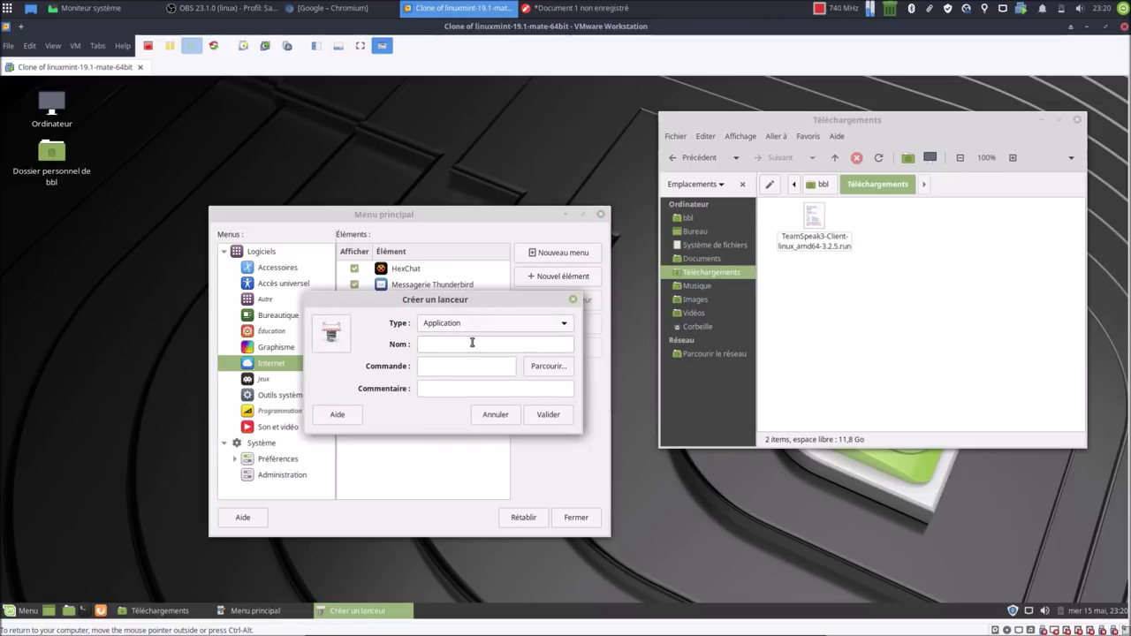
type("TeamSpeak 3")
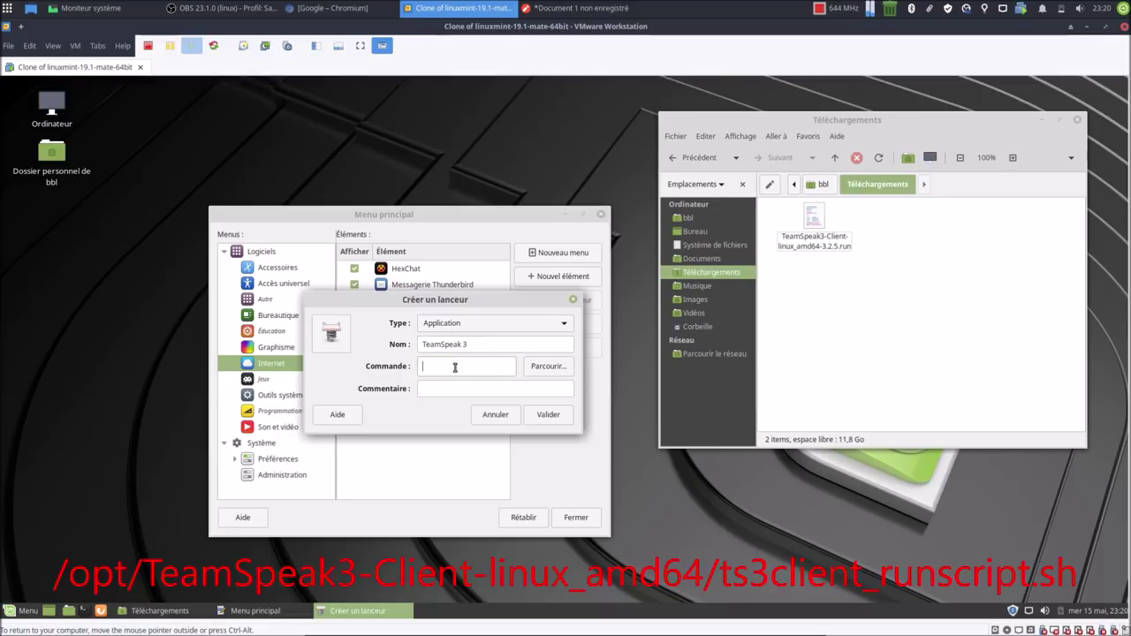
Step: Set the launcher's command to ts3client_runscript.sh by browsing to it in /opt/TeamSpeak3-Client-linux_amd64
type("/opt/Team")
left_click(549, 372)
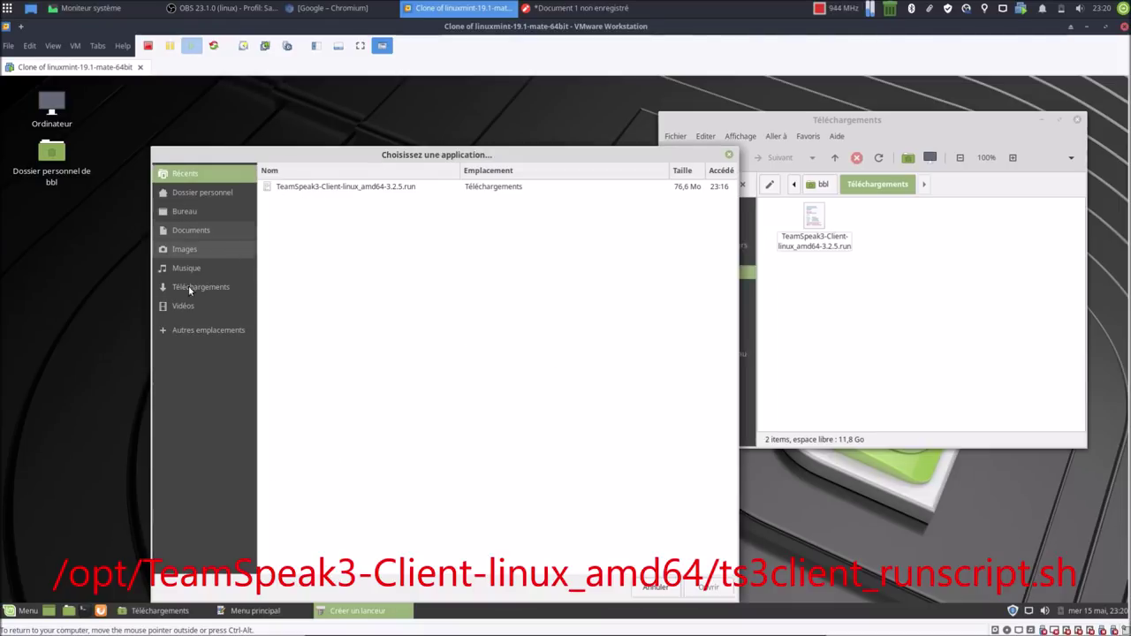
left_click(179, 332)
left_click(324, 195)
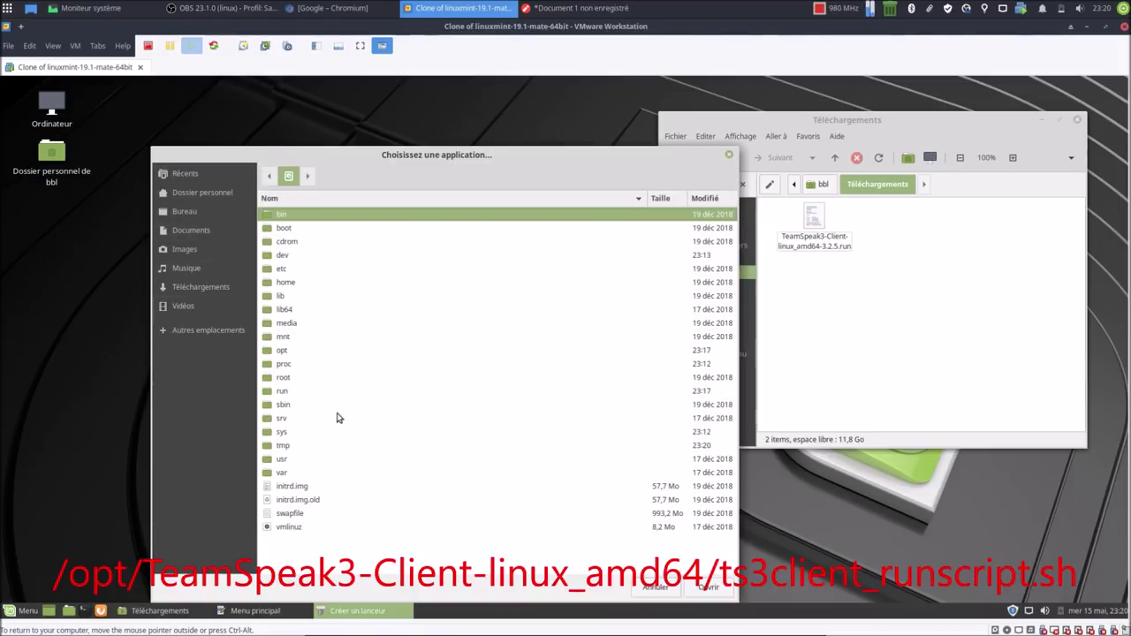
double_click(284, 351)
double_click(322, 219)
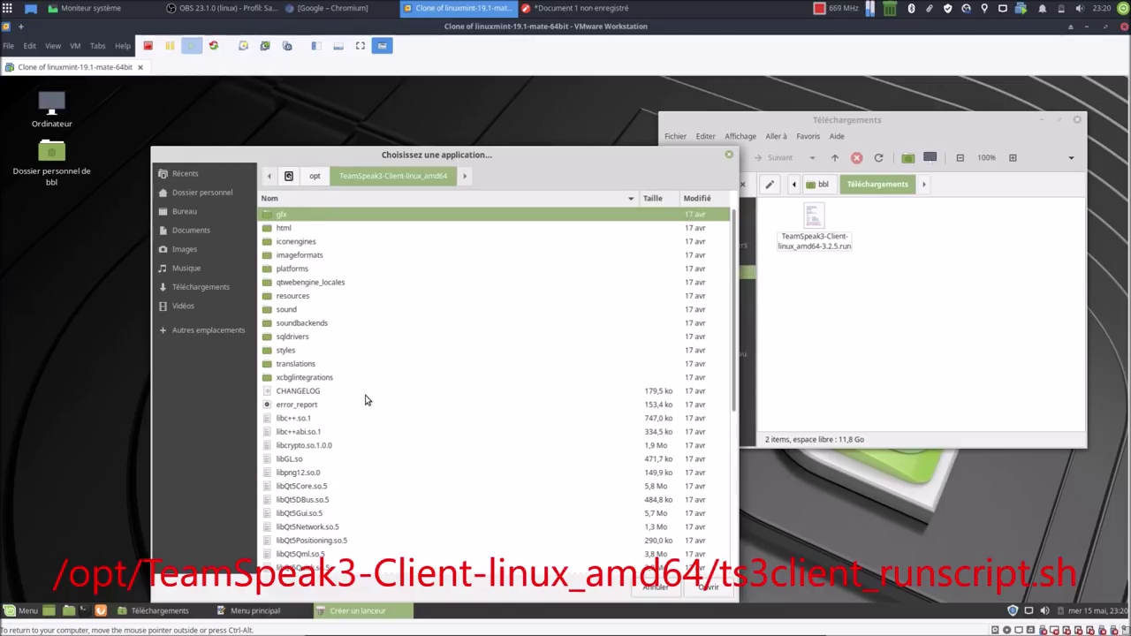
scroll(366, 400, "down", 4)
scroll(367, 400, "down", 3)
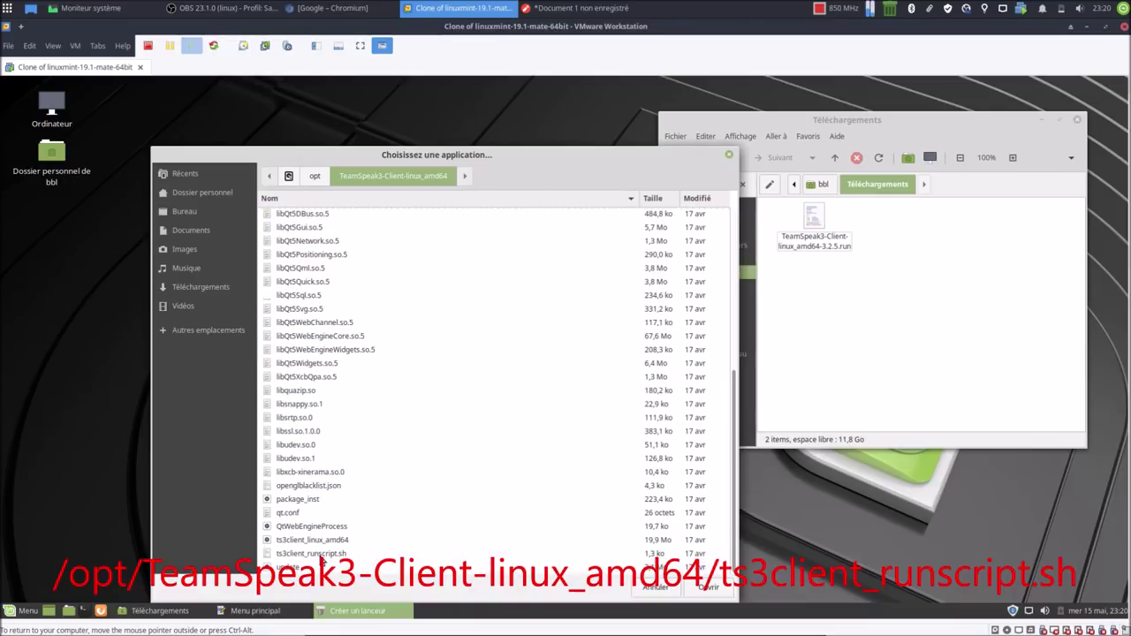
left_click(321, 555)
left_click(707, 587)
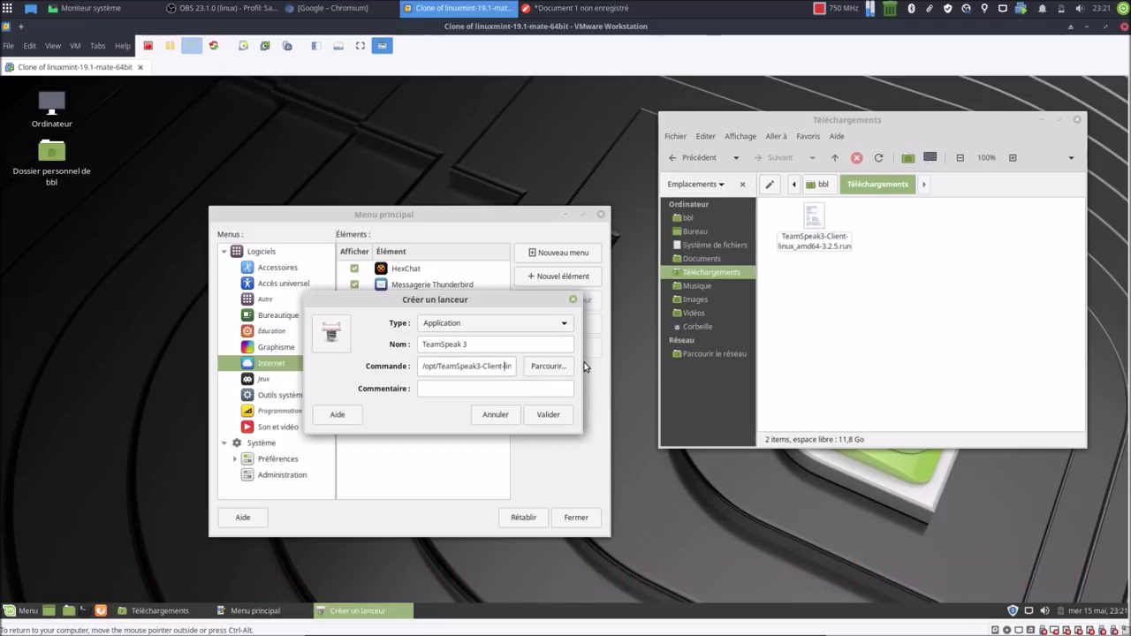
Step: Check the launcher's command path through to its end
key("Right")
key("Right")
key("Right")
key("Right")
key("Right")
key("Right")
key("Right")
key("Right")
key("Right")
key("Right")
key("Right")
key("Right")
key("Right")
key("Right")
key("Right")
key("Right")
key("Right")
key("Right")
key("Right")
key("Right")
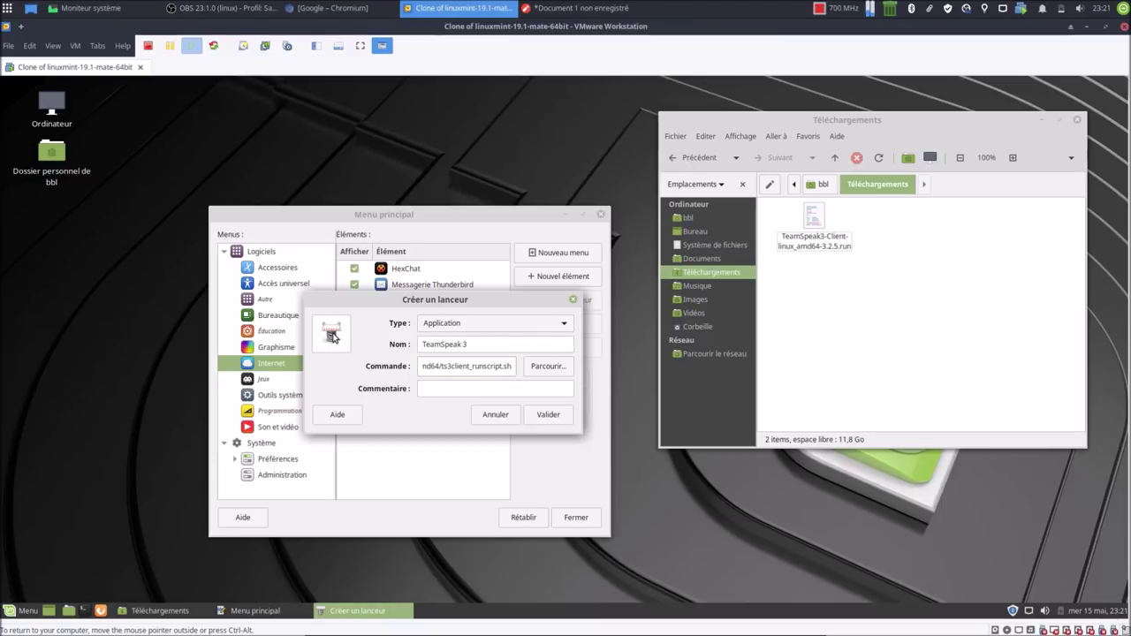
Step: Set the launcher's icon to logo-128x128.png from /opt/TeamSpeak3-Client-linux_amd64/styles/default
left_click(331, 335)
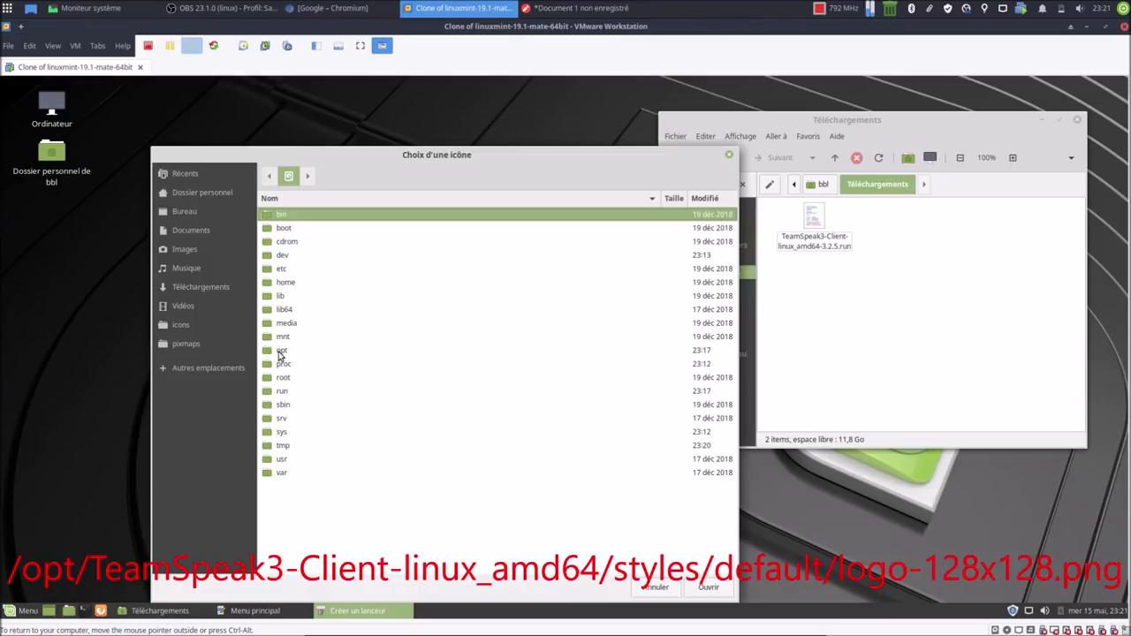
double_click(280, 352)
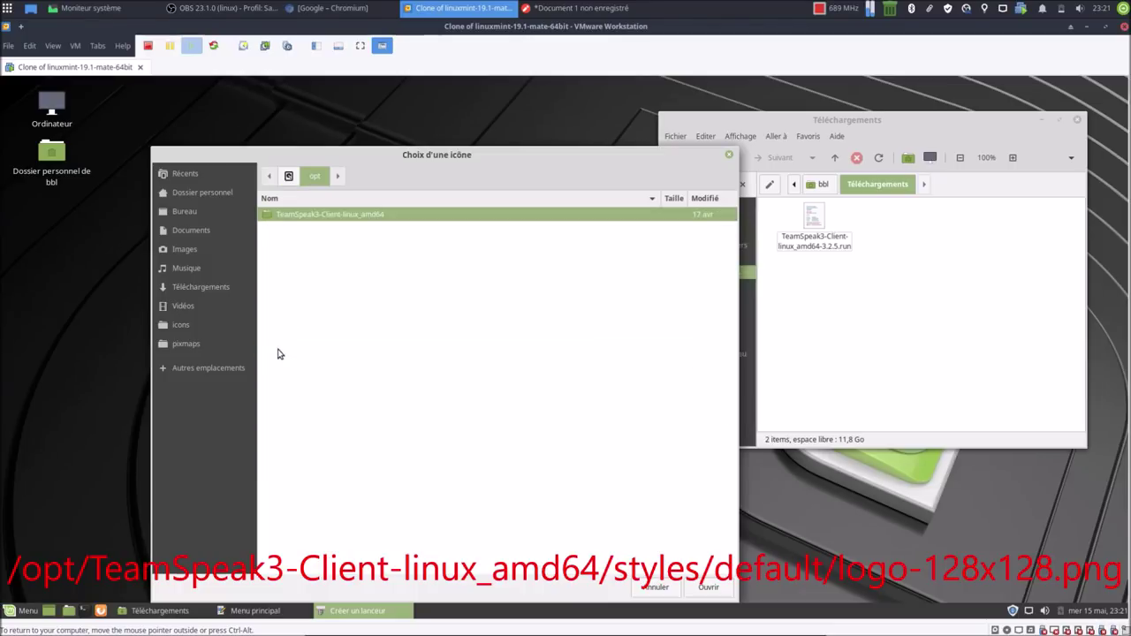
double_click(295, 217)
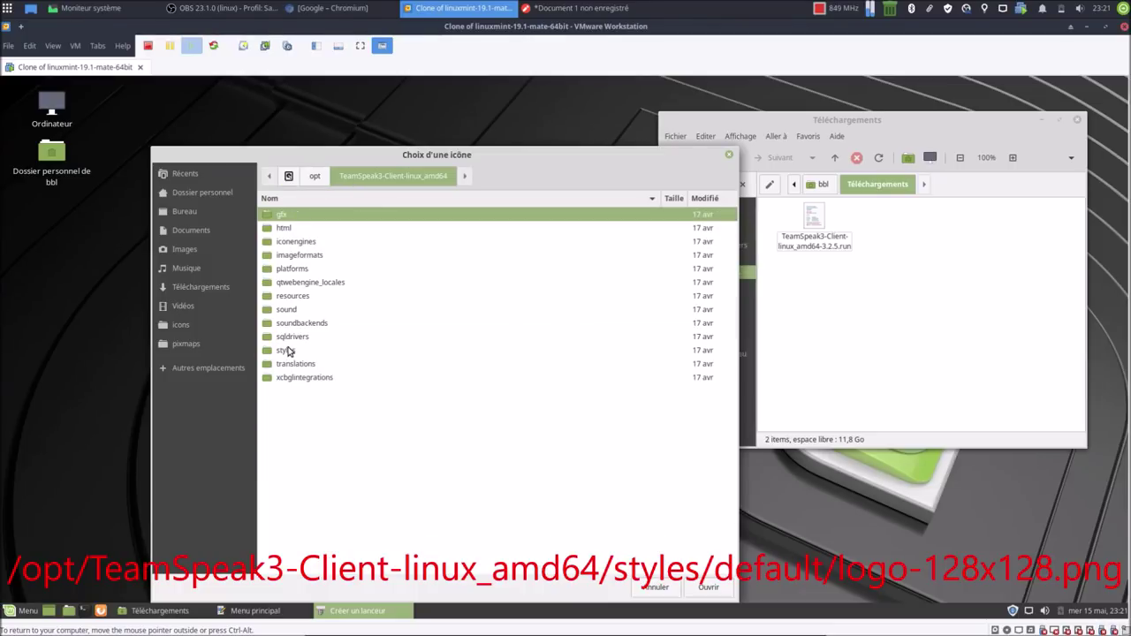
double_click(284, 351)
double_click(281, 216)
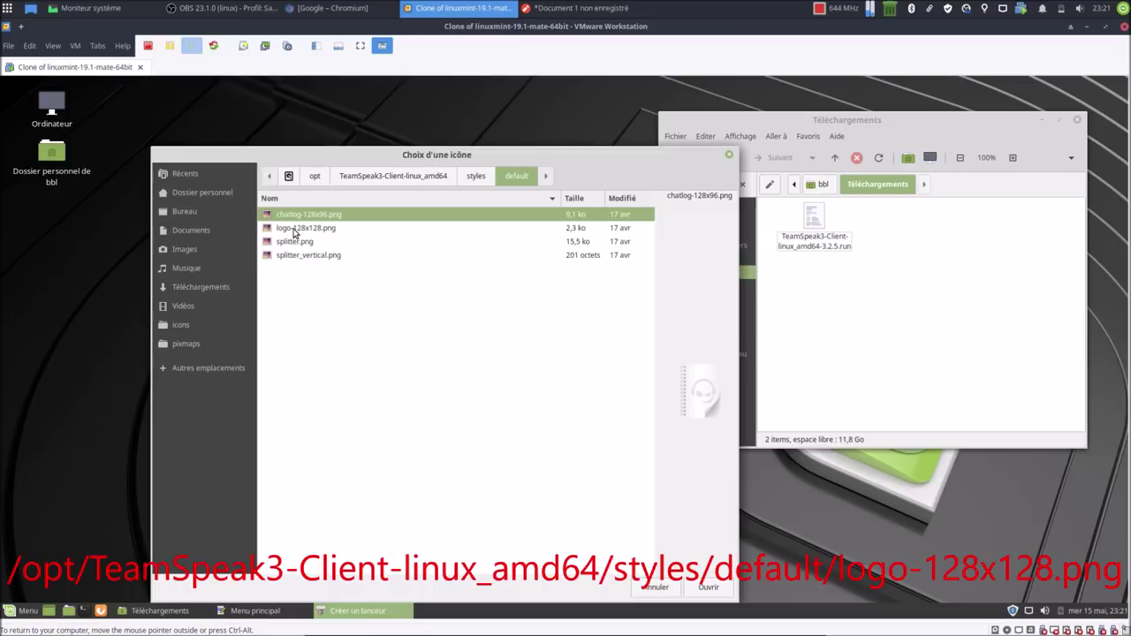
double_click(293, 230)
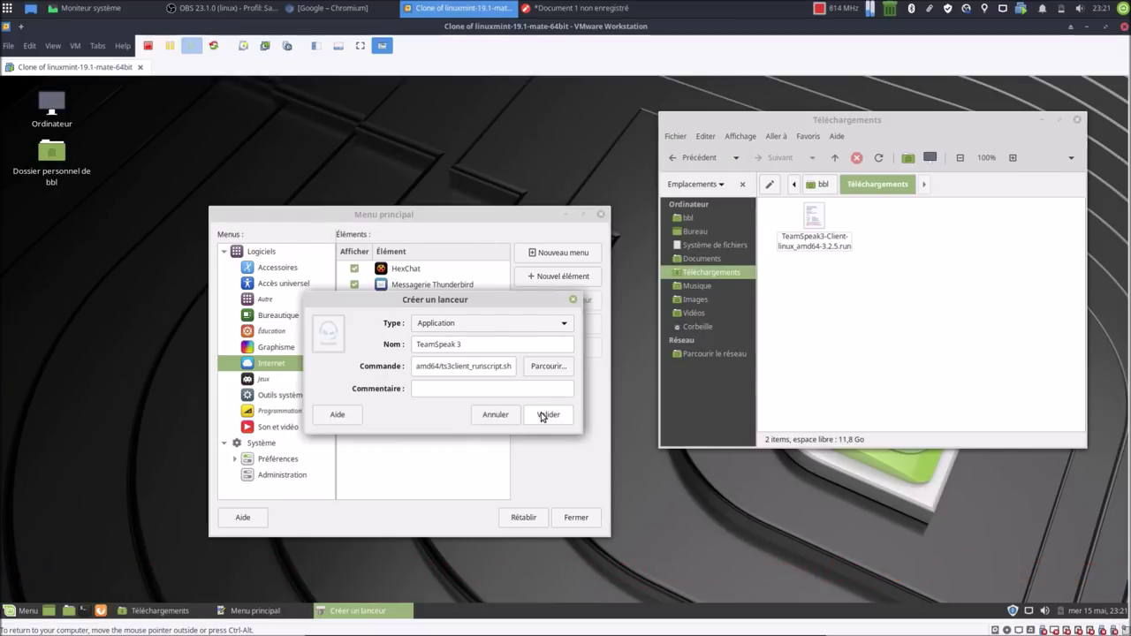
Step: Save the TeamSpeak 3 launcher and close the menu editor and the Téléchargements file manager window
left_click(543, 414)
left_click(576, 517)
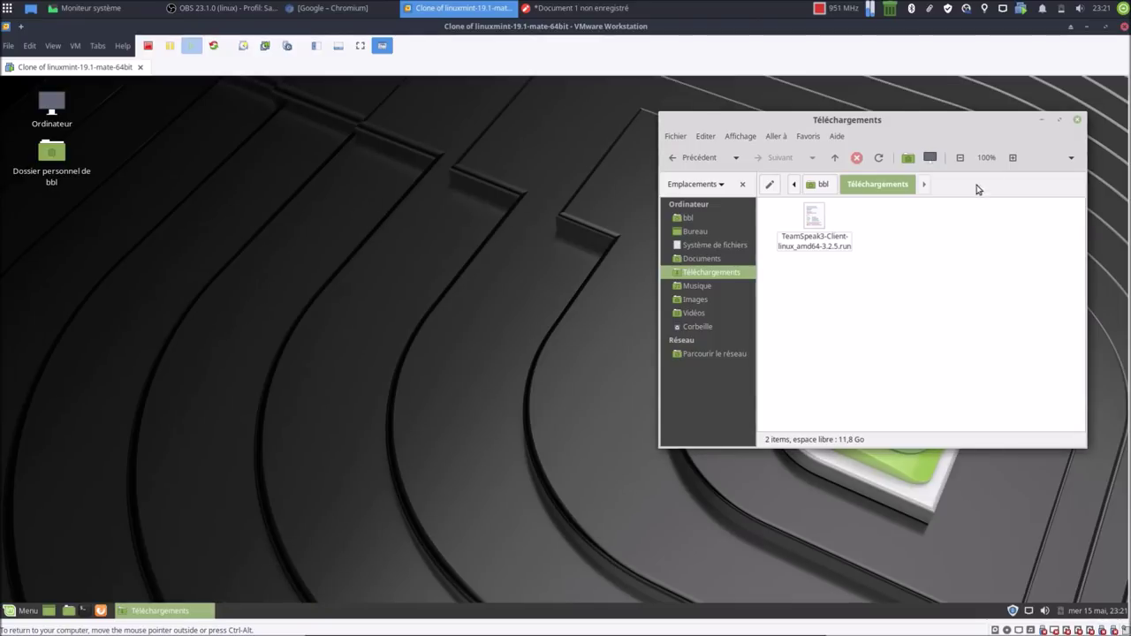
left_click(1077, 119)
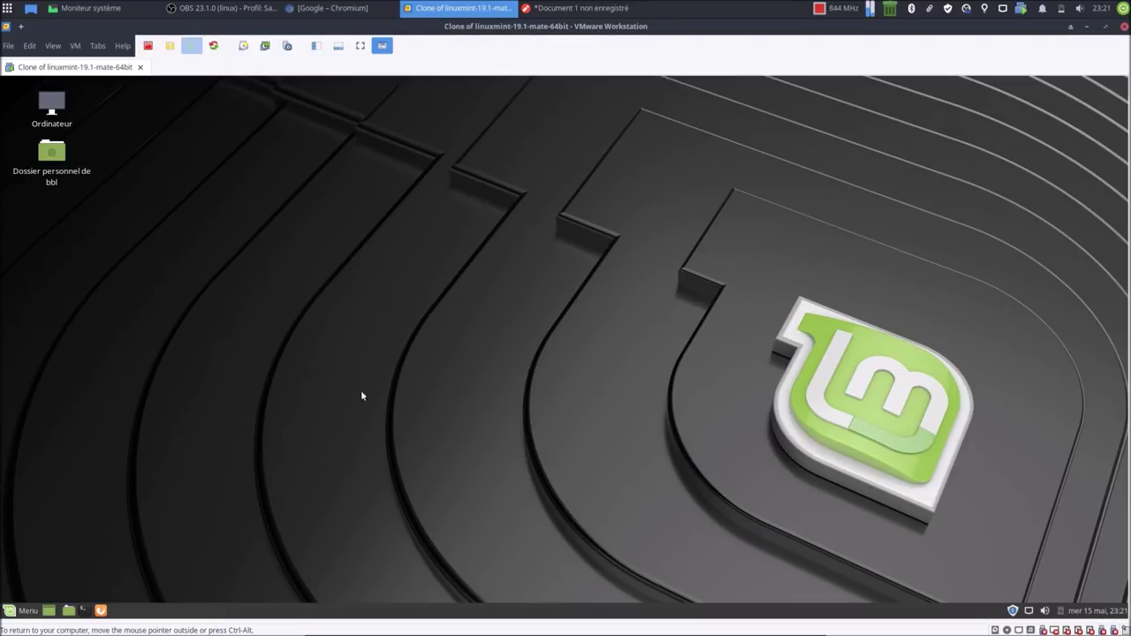
Step: Search the Mint menu for "team" and launch TeamSpeak 3 from its new launcher
left_click(30, 612)
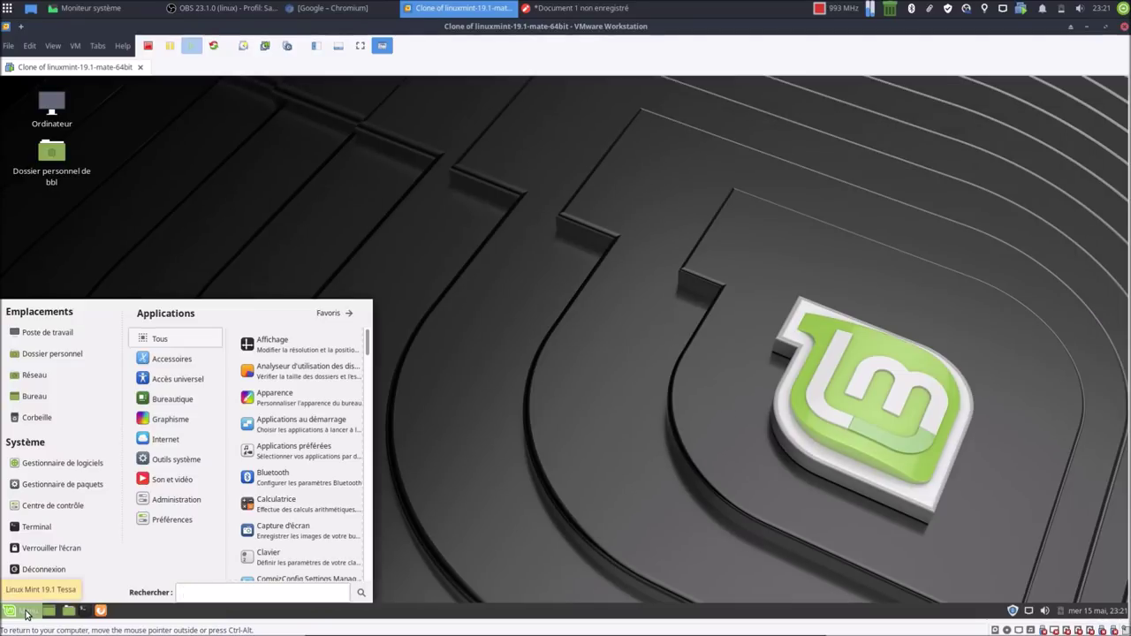
type("team")
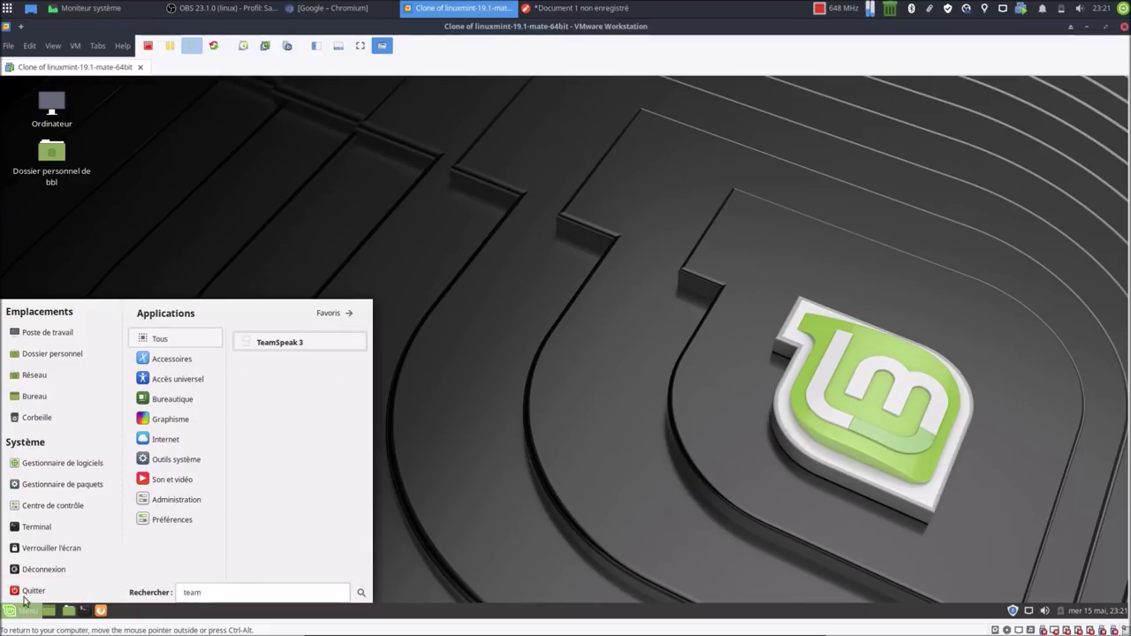
left_click(283, 346)
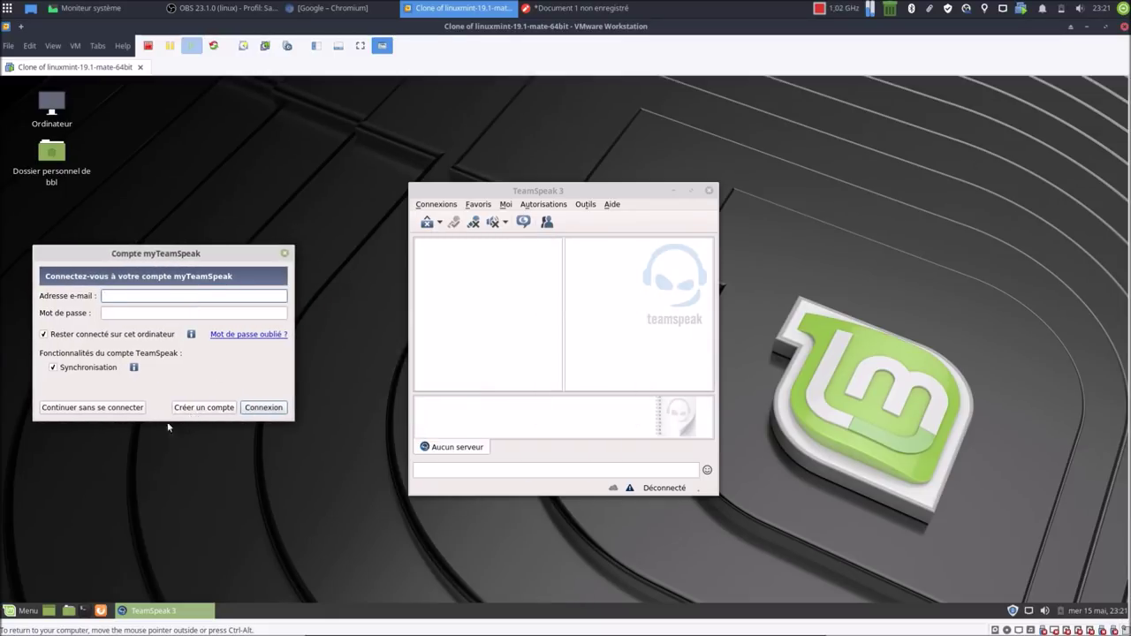
Step: Continue without signing in to a myTeamSpeak account and confirm a nickname for the client
left_click(117, 409)
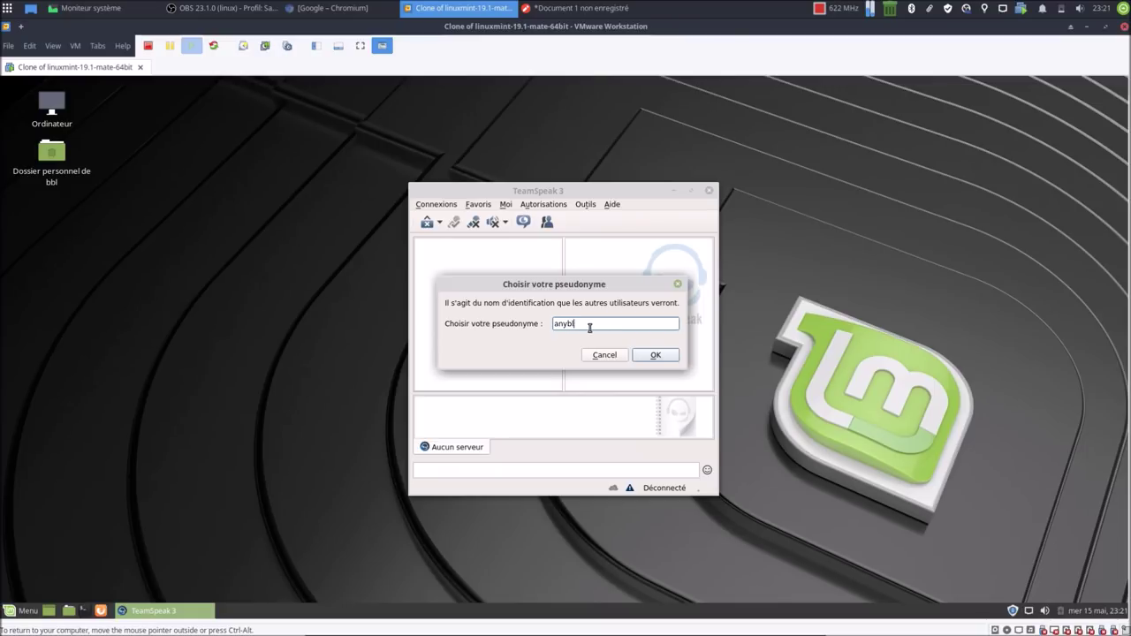
left_click(652, 354)
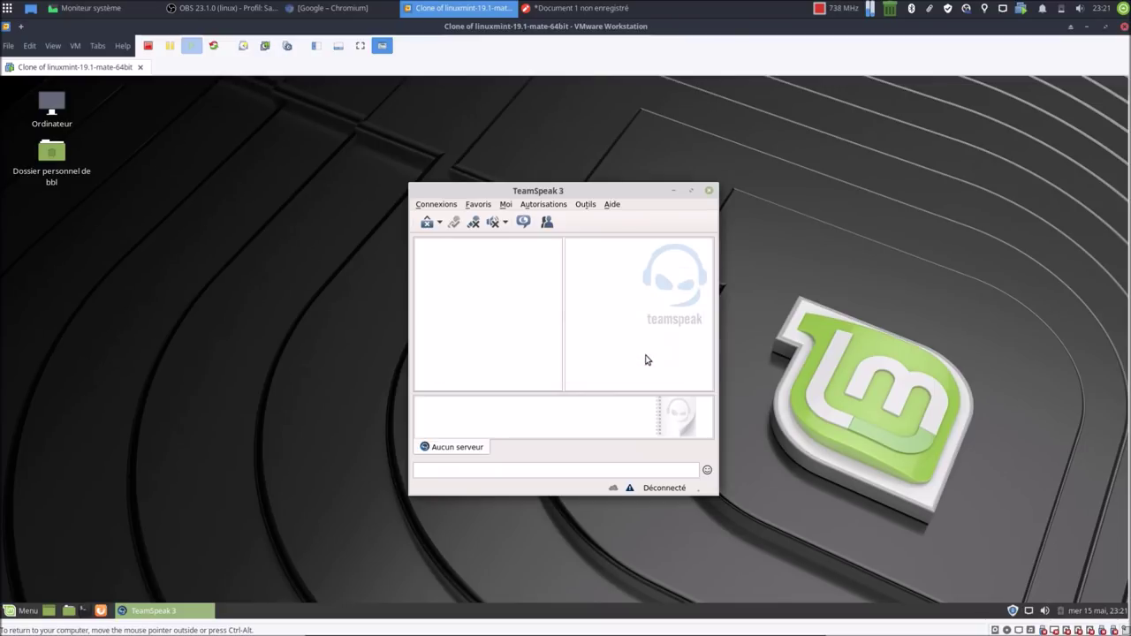
Step: Check the client and Qt versions in the About TeamSpeak 3 dialog, placed clear of the main window, and close it
left_click_drag(571, 196, 528, 194)
left_click(569, 201)
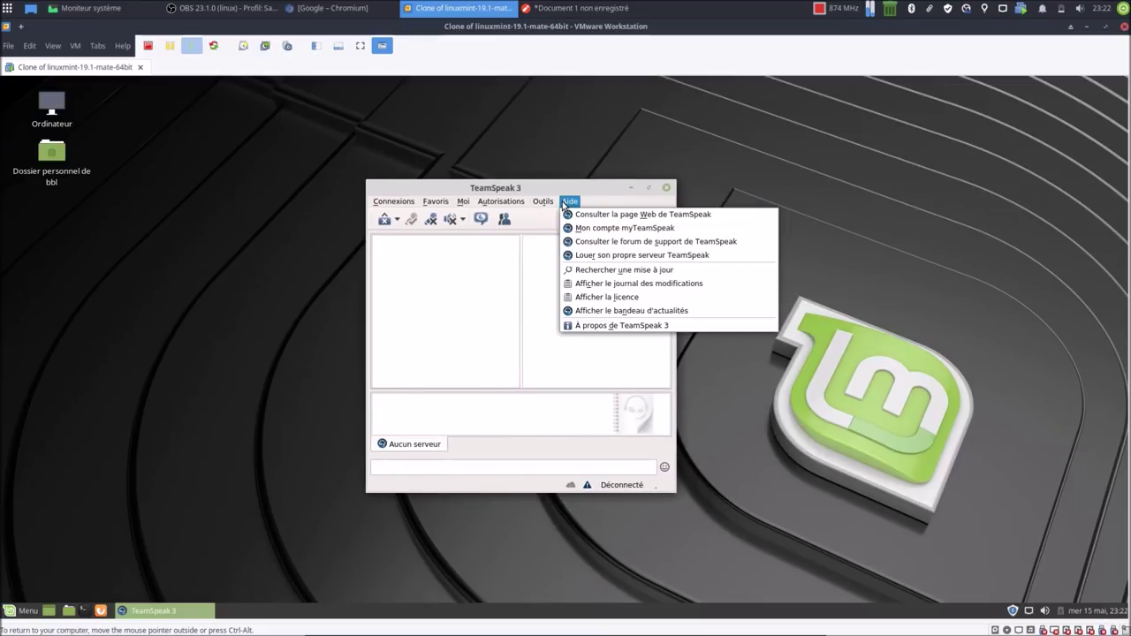
left_click(590, 327)
left_click_drag(252, 86, 309, 211)
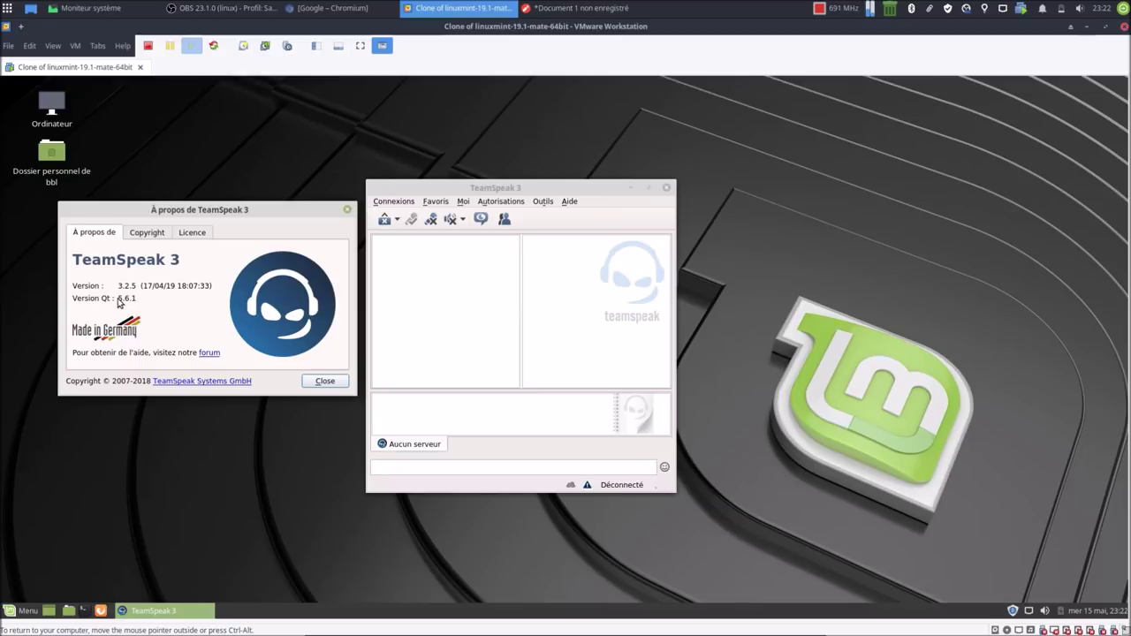
left_click(323, 381)
left_click(393, 202)
mouse_move(424, 205)
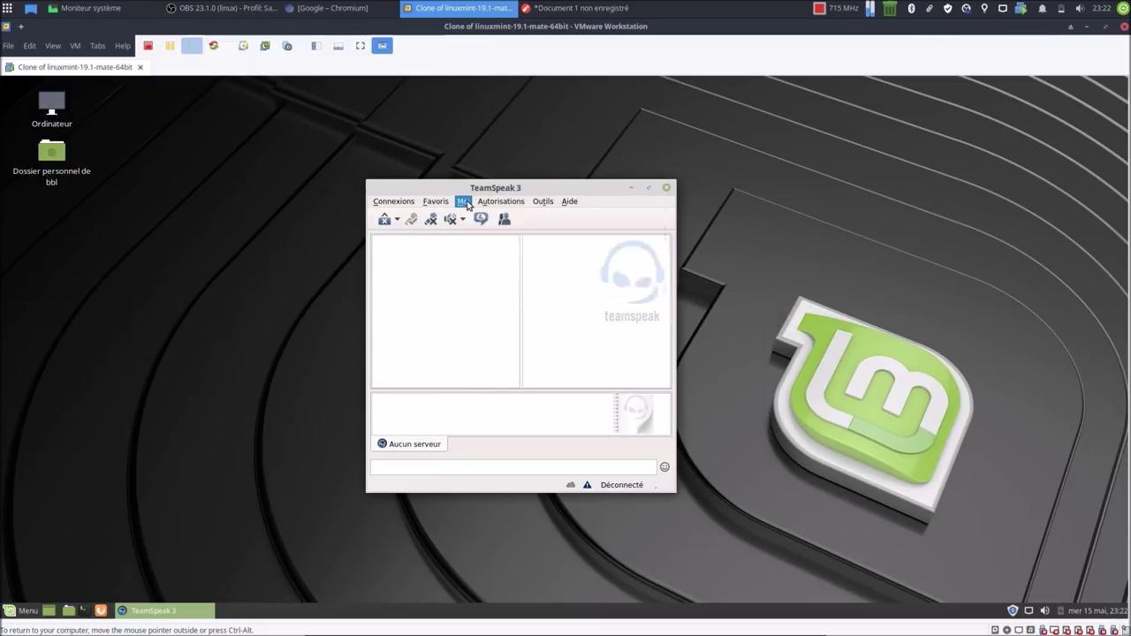
left_click(377, 190)
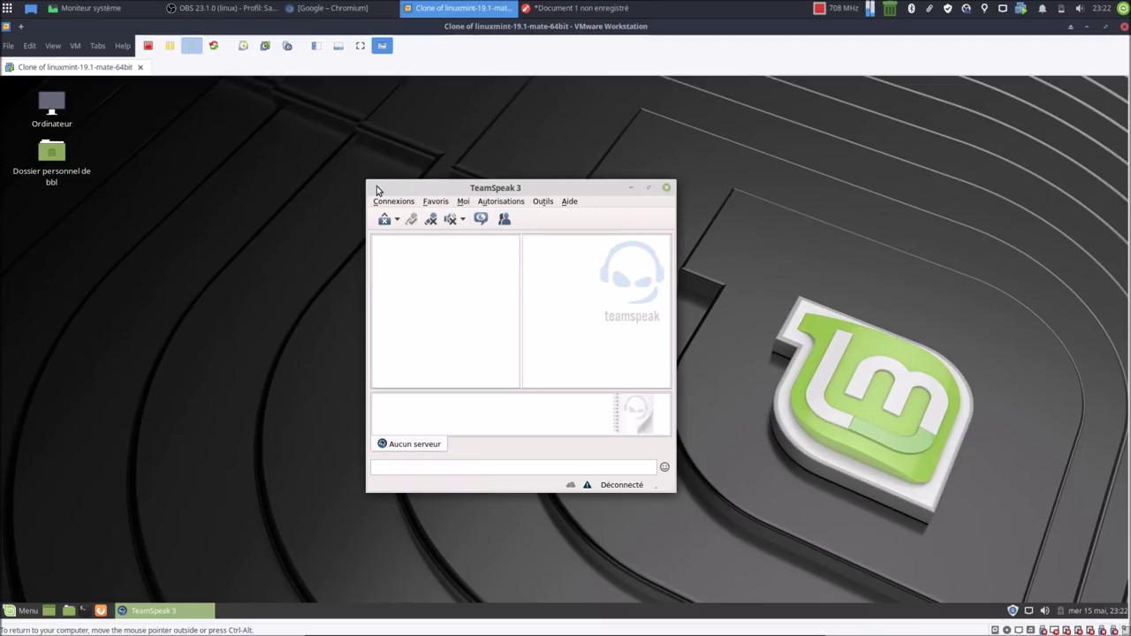
left_click_drag(385, 188, 428, 189)
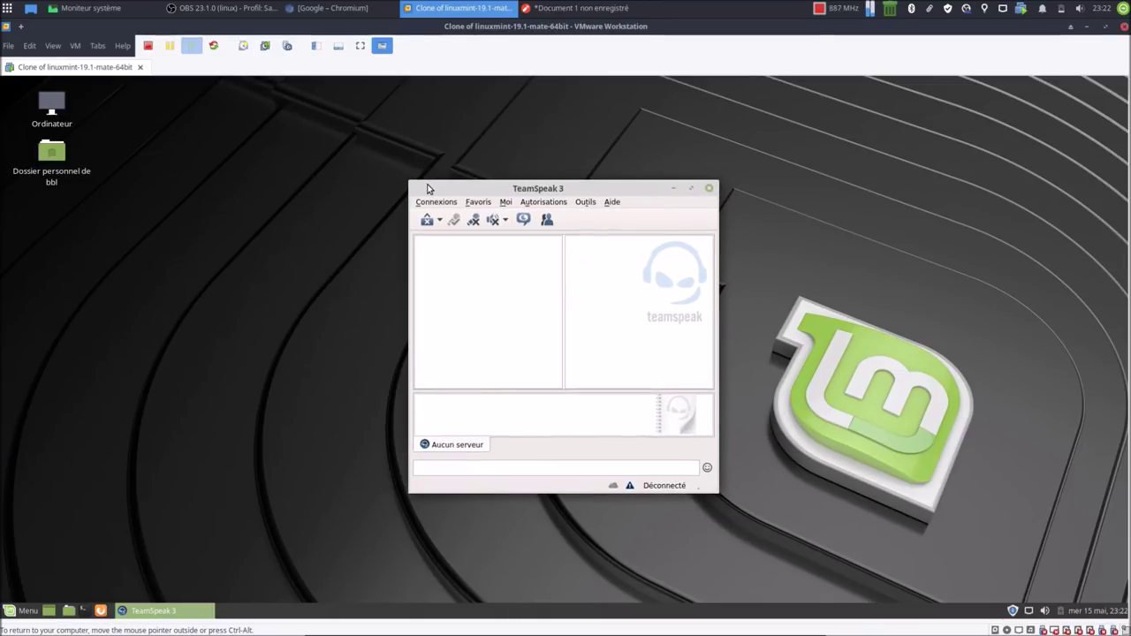